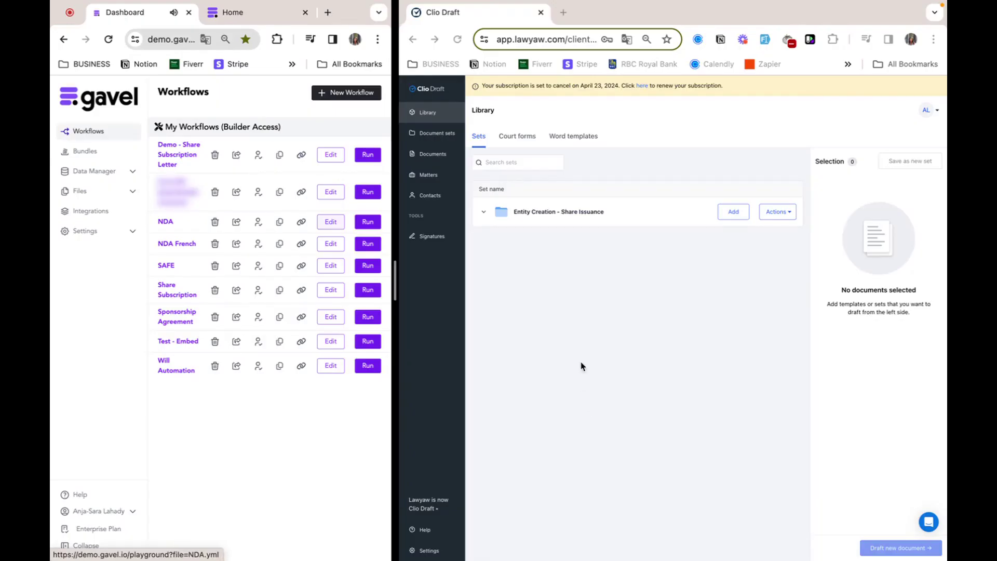
- Start a new draft from the Share Subscription Template in Clio Draft's Word templates
left_click(585, 137)
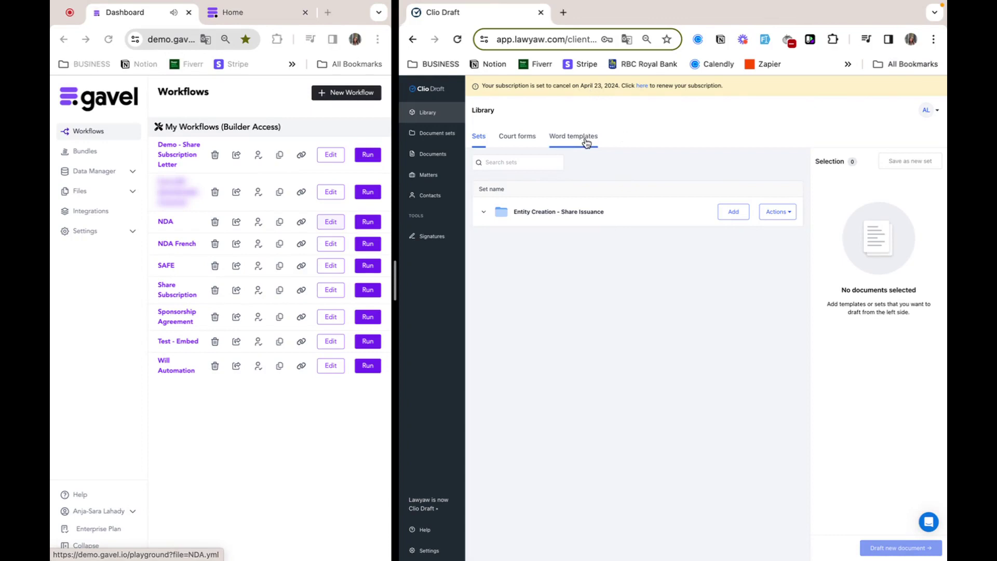
left_click(775, 248)
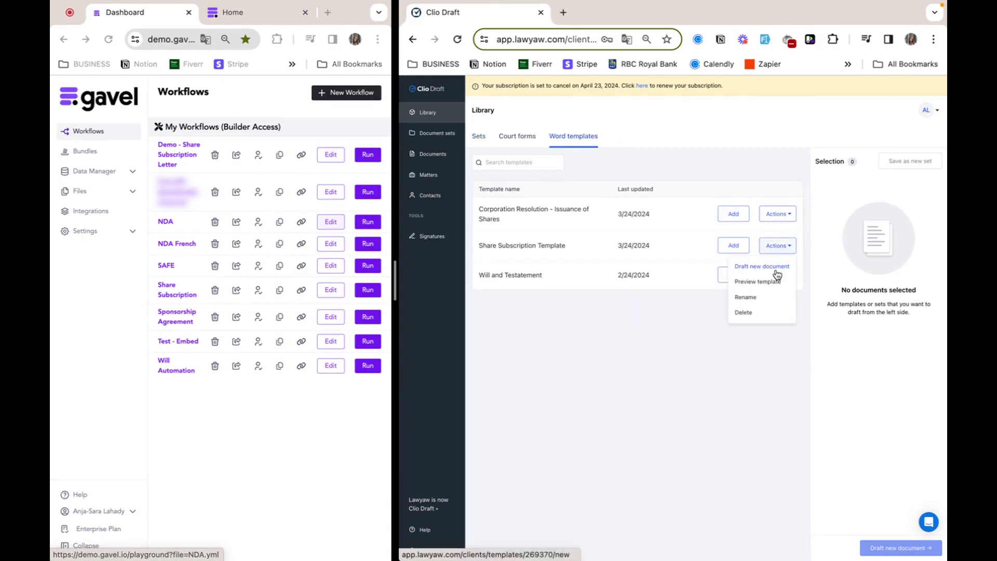
left_click(776, 271)
- Title the draft for the share issuance, attach the client's matter, and continue
triple_click(667, 204)
type("issuance of shares - John Doe")
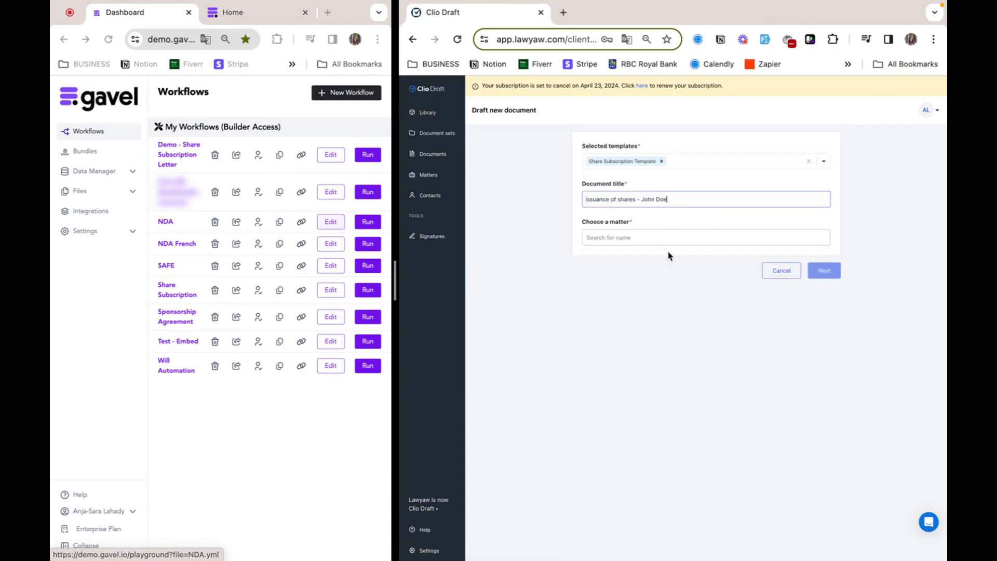
left_click(664, 240)
left_click(657, 280)
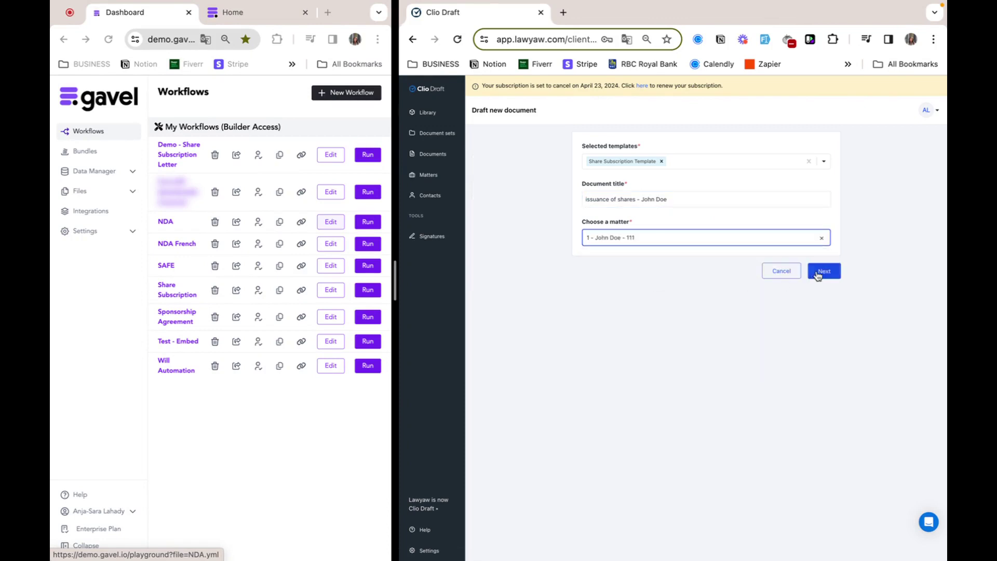
left_click(816, 272)
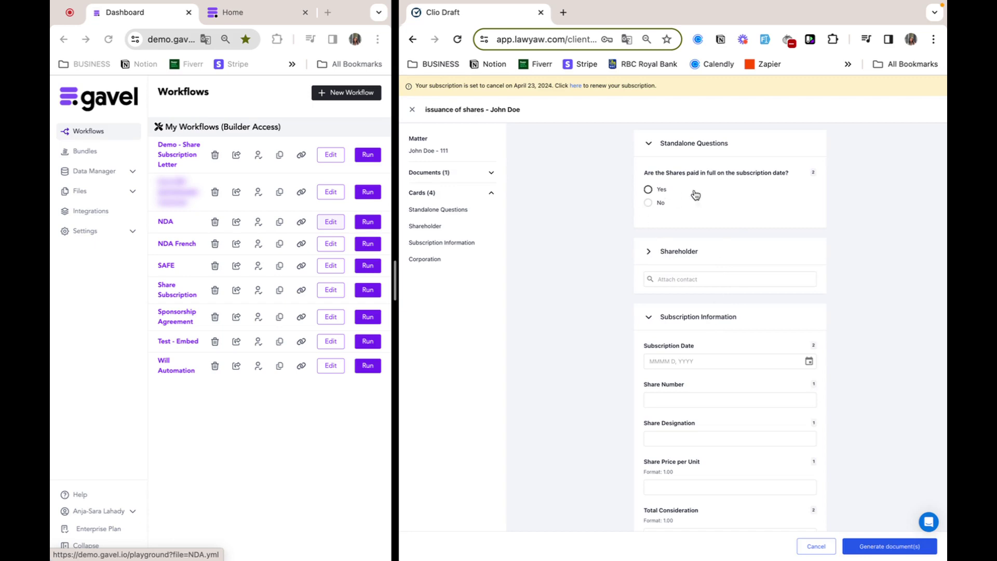
- Expand Shareholder, then collapse Subscription Information and Shareholder, leaving Standalone Questions open
left_click(650, 252)
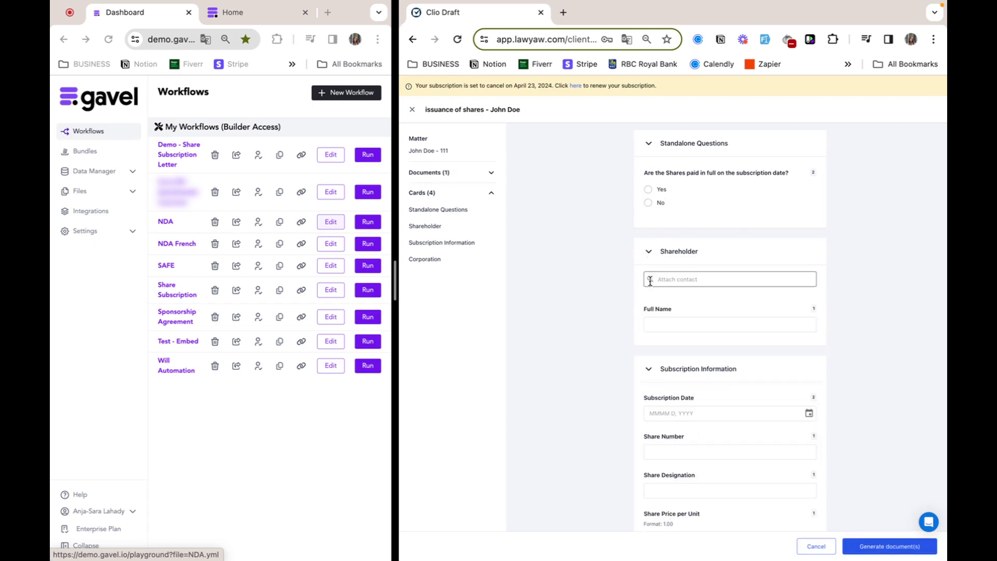
left_click(649, 369)
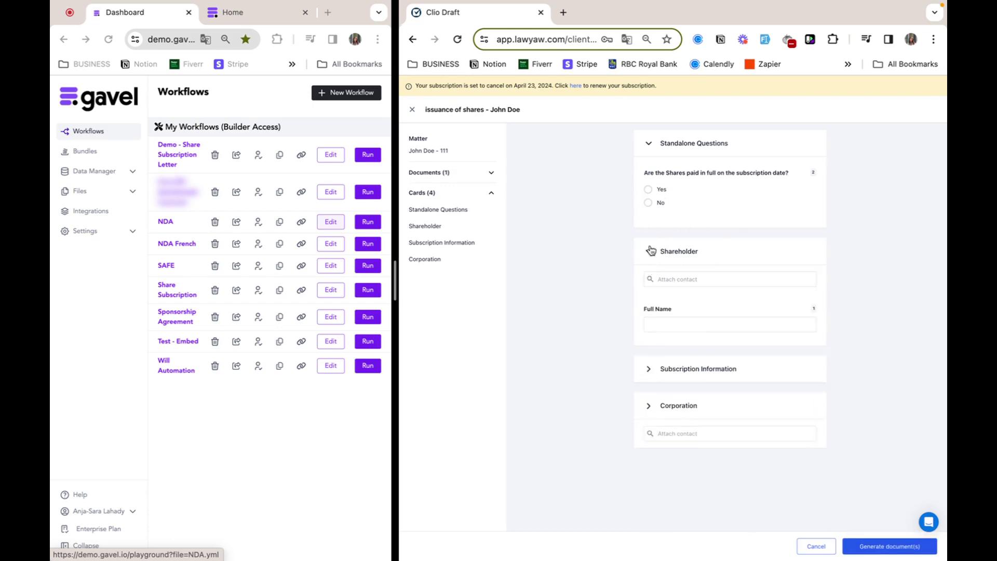
left_click(650, 252)
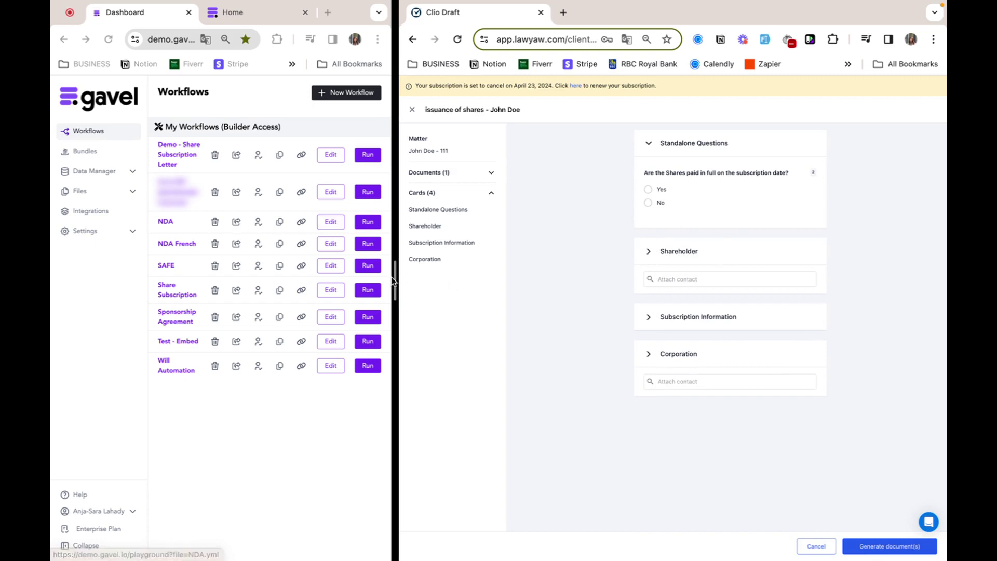
- Widen Gavel, copy the Share Subscription workflow link, and load it in a new tab
left_click_drag(395, 279, 540, 271)
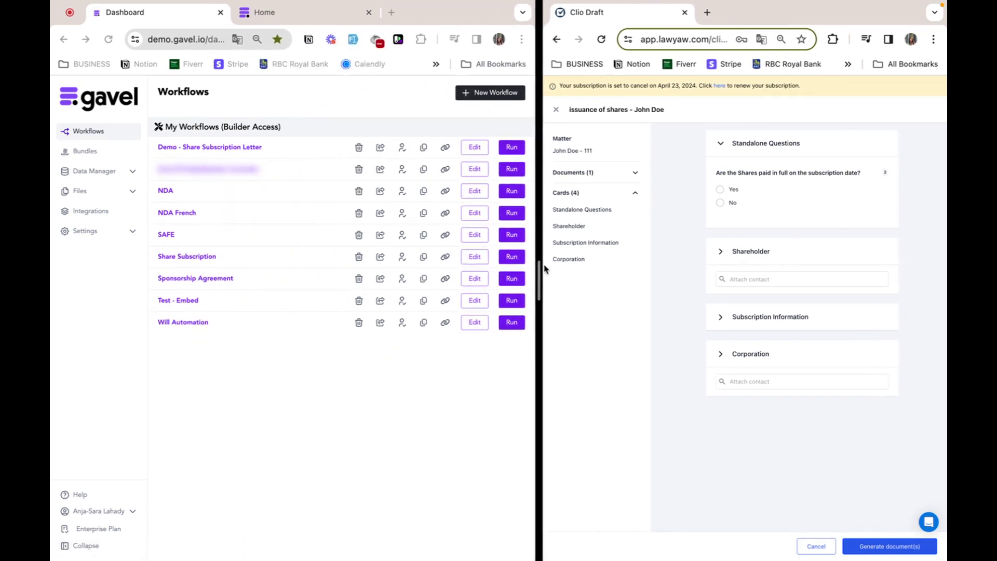
left_click(445, 257)
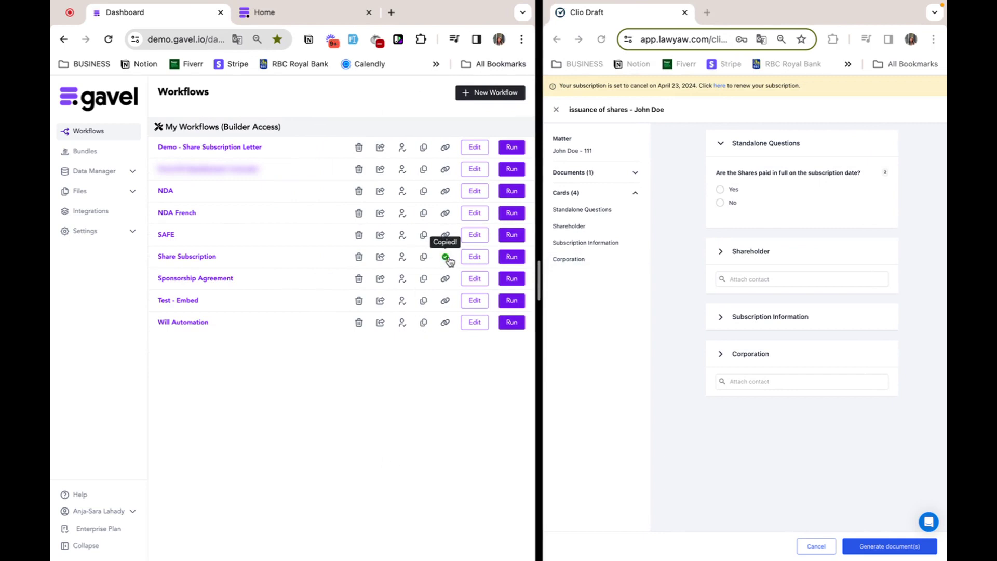
left_click(392, 12)
key("ctrl+v")
key("Return")
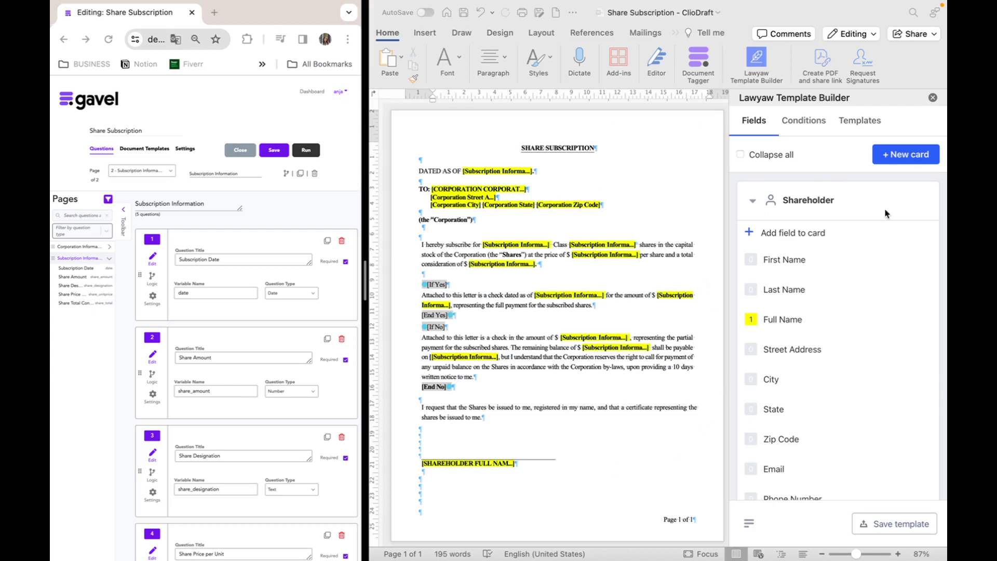
left_click(817, 340)
left_click(805, 242)
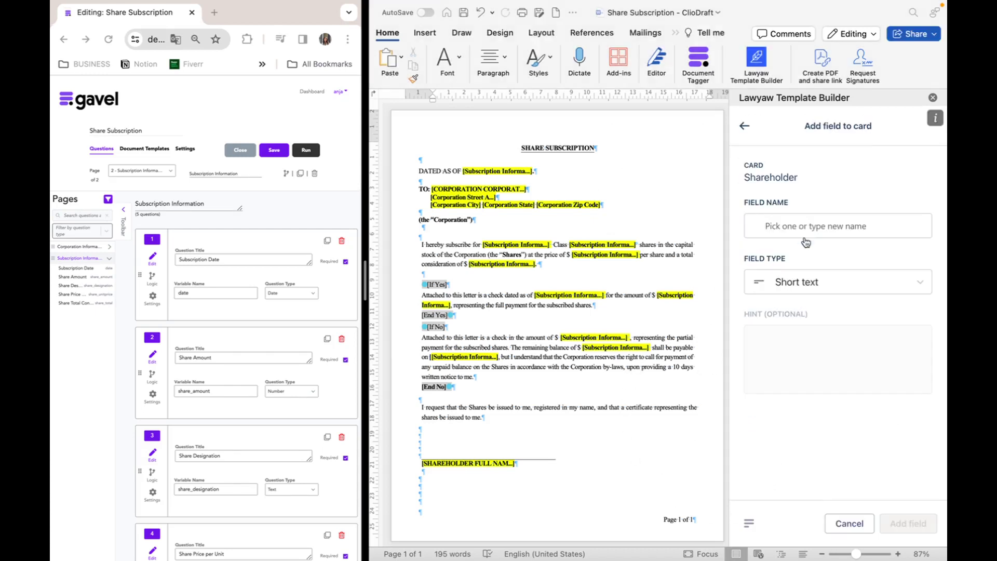
left_click(881, 282)
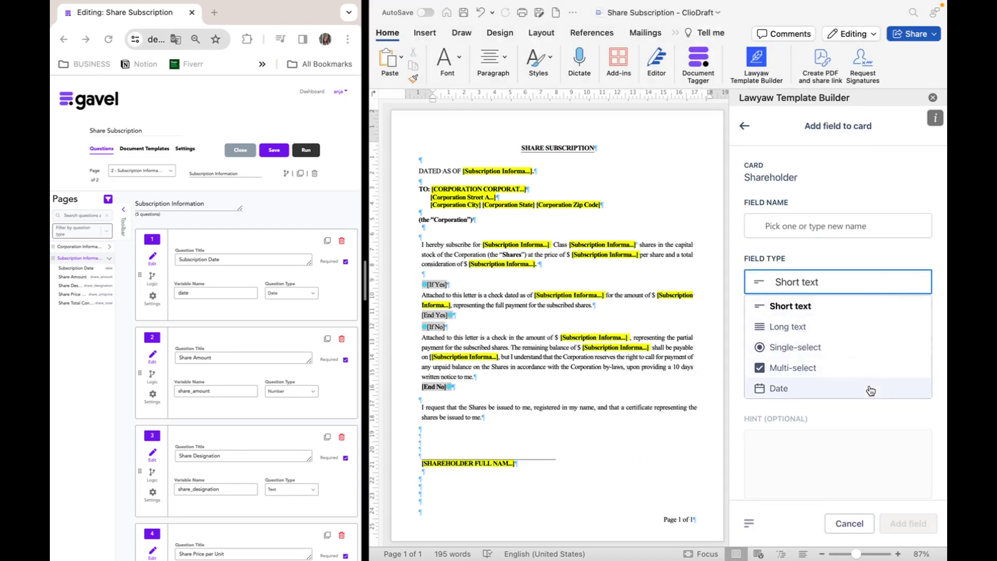
left_click(747, 128)
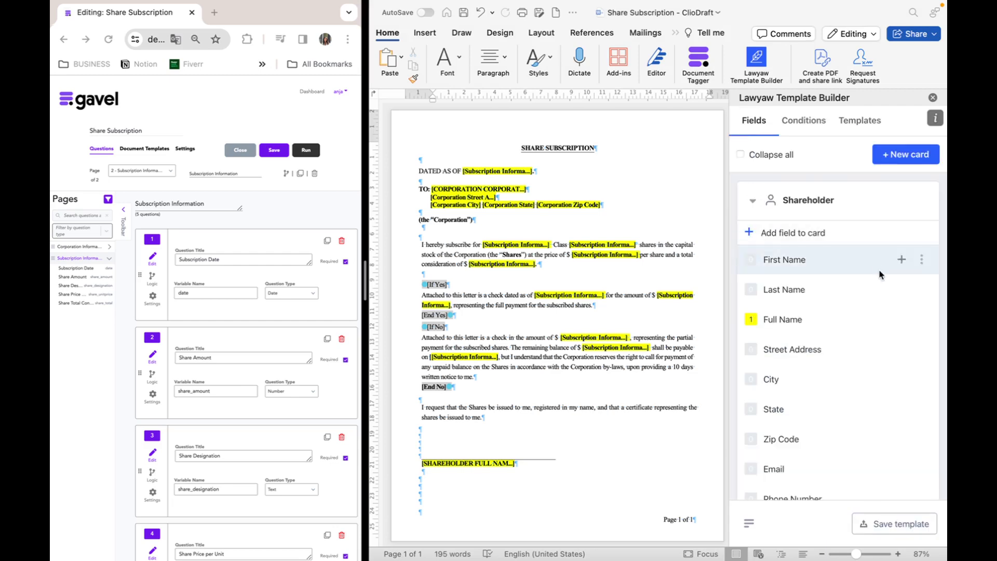
scroll(890, 275, "down", 1)
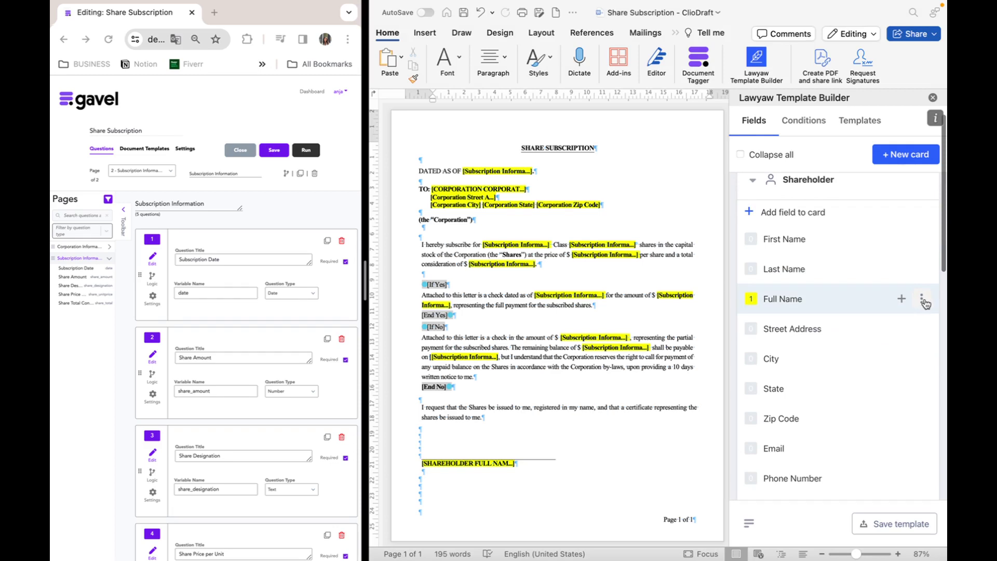
scroll(883, 275, "up", 1)
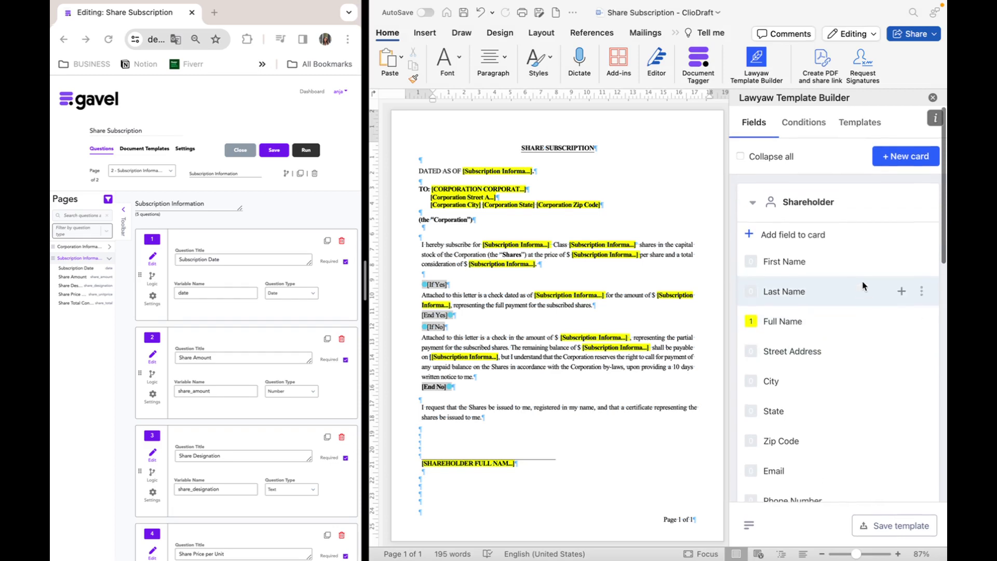
left_click(750, 203)
left_click(753, 250)
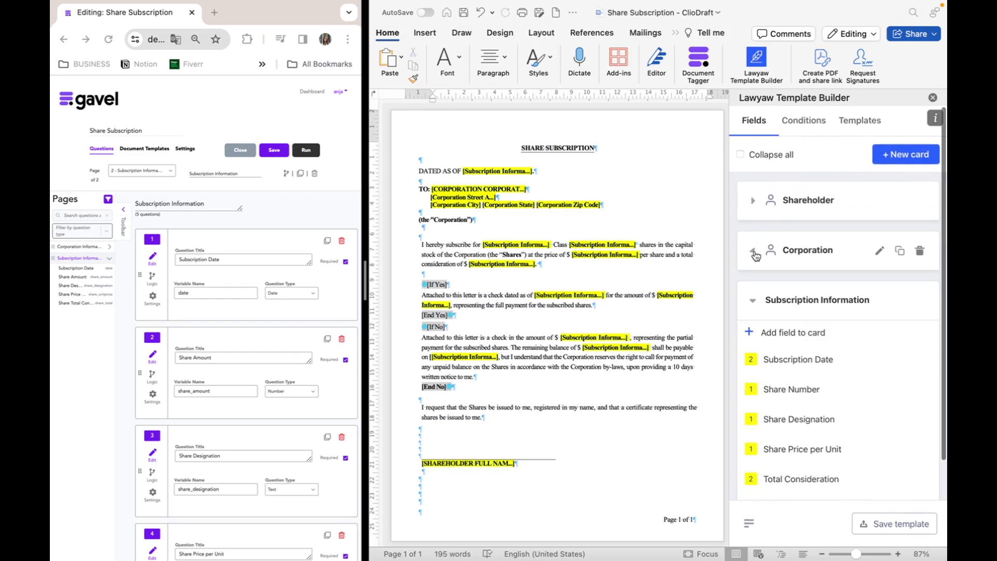
left_click(750, 298)
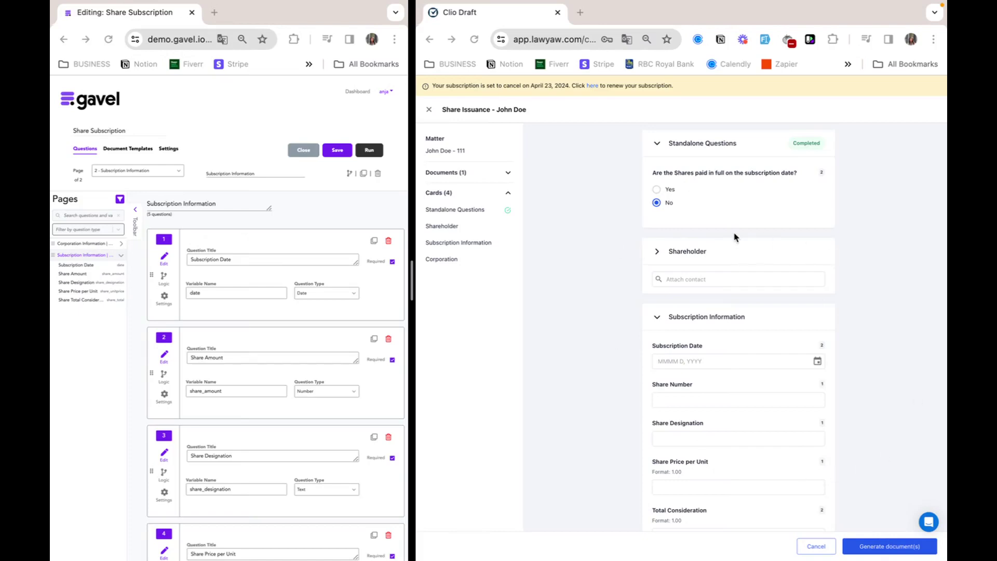
- Widen the Gavel workflow editor beside Clio Draft
scroll(736, 236, "down", 4)
scroll(735, 236, "up", 2)
scroll(735, 237, "up", 2)
scroll(735, 236, "down", 7)
scroll(735, 237, "up", 7)
left_click(219, 193)
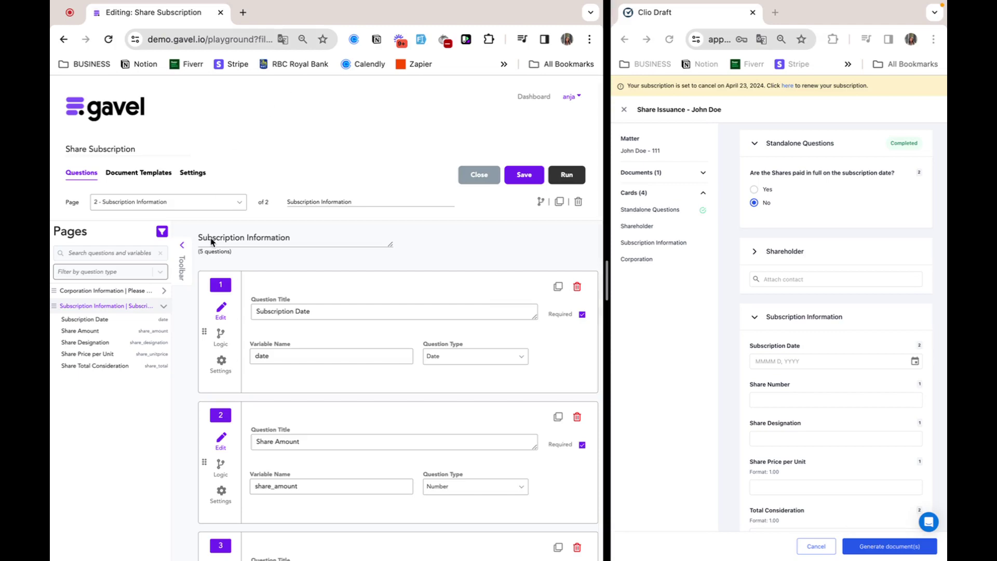
- Add a new workflow page titled Shareholder Information and review the available question types
scroll(506, 382, "down", 7)
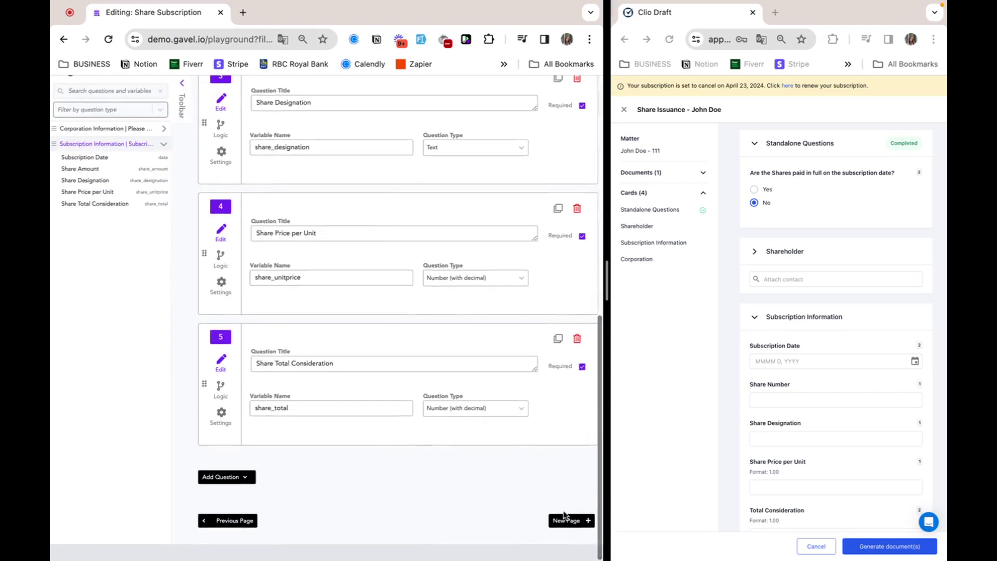
left_click(568, 522)
left_click(286, 242)
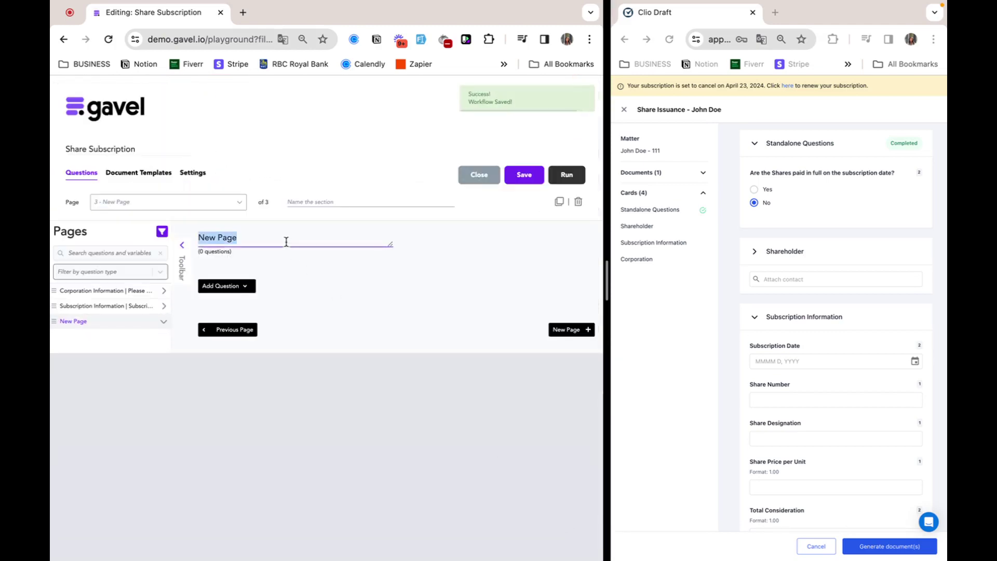
key("ctrl+v")
left_click(251, 286)
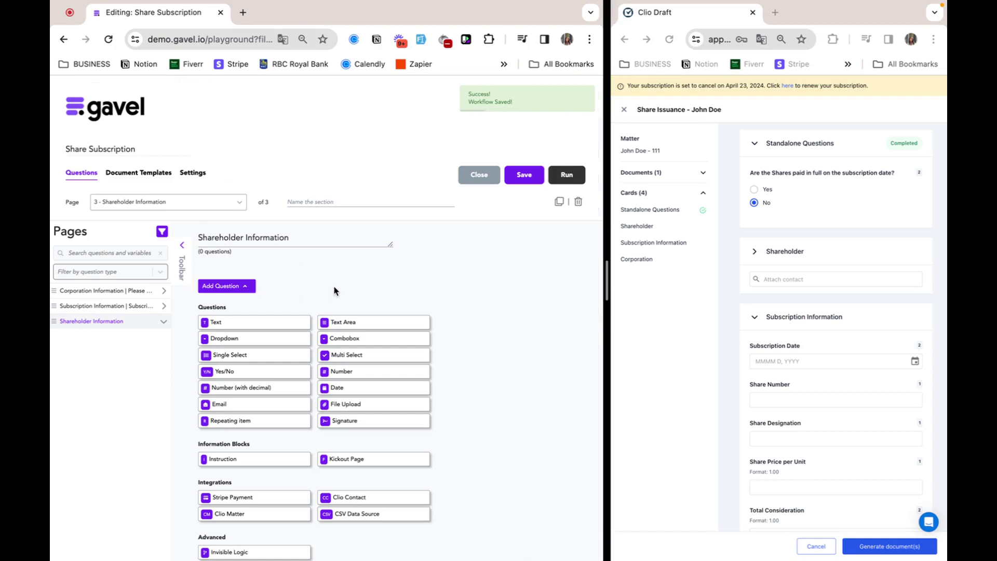
scroll(334, 291, "down", 1)
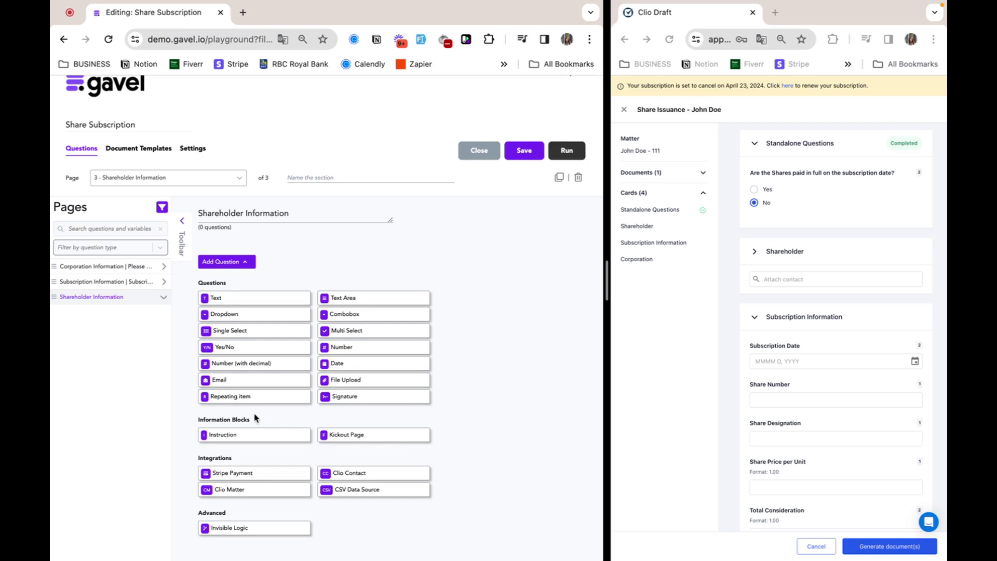
scroll(270, 363, "up", 1)
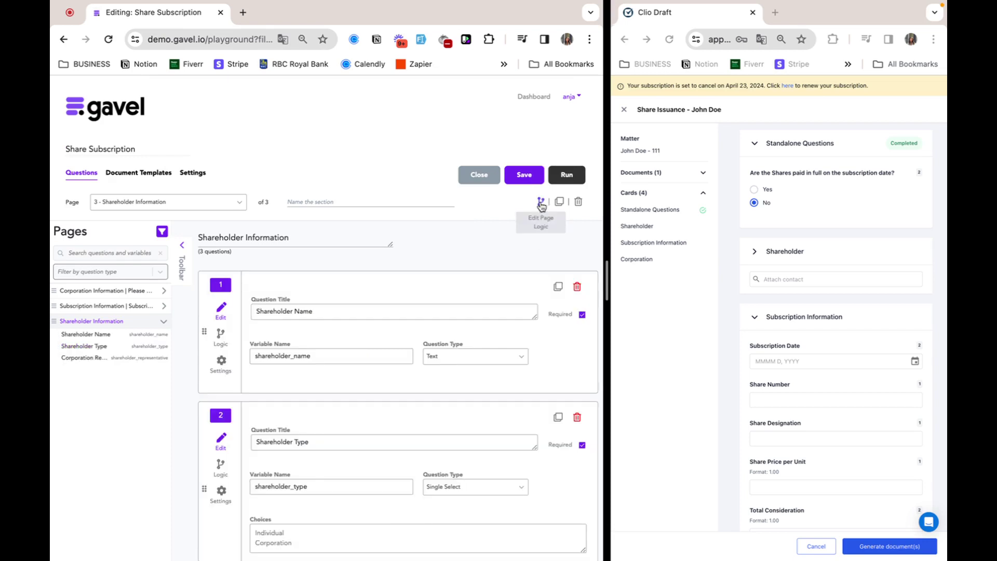
- Show the Corporation Representative question only on a shareholder_type condition, then test-run the workflow
left_click(541, 202)
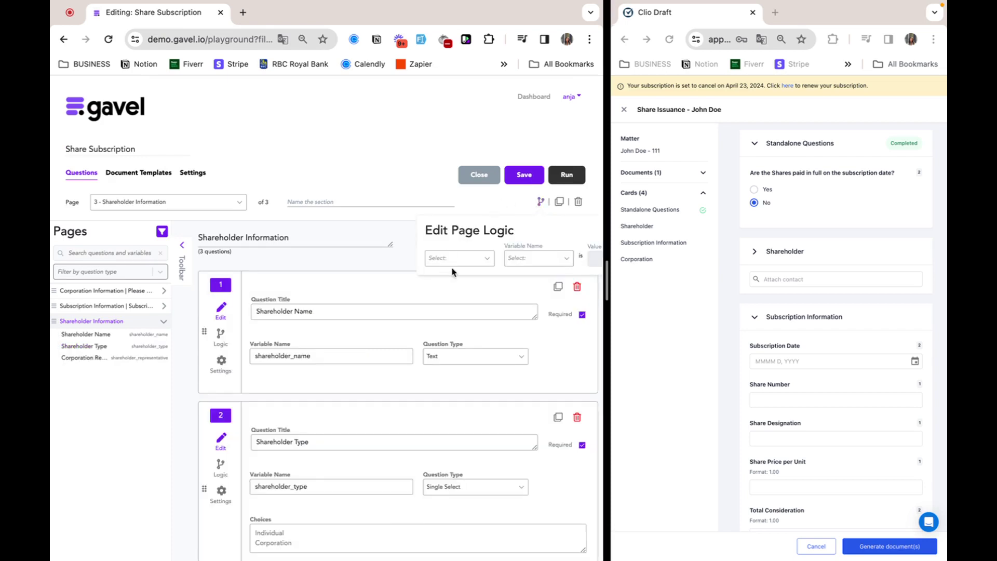
scroll(487, 279, "right", 2)
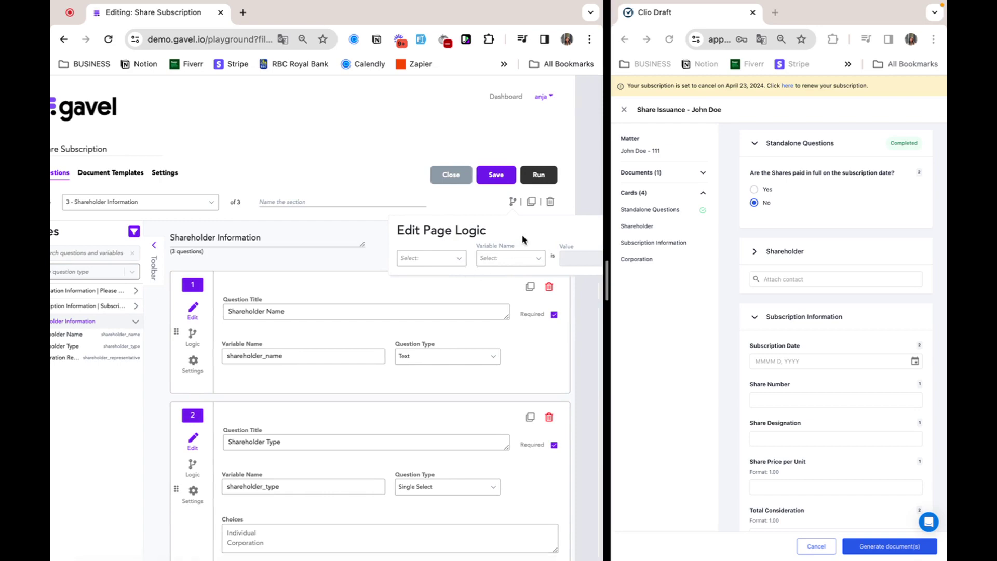
scroll(523, 239, "right", 1)
scroll(523, 239, "down", 5)
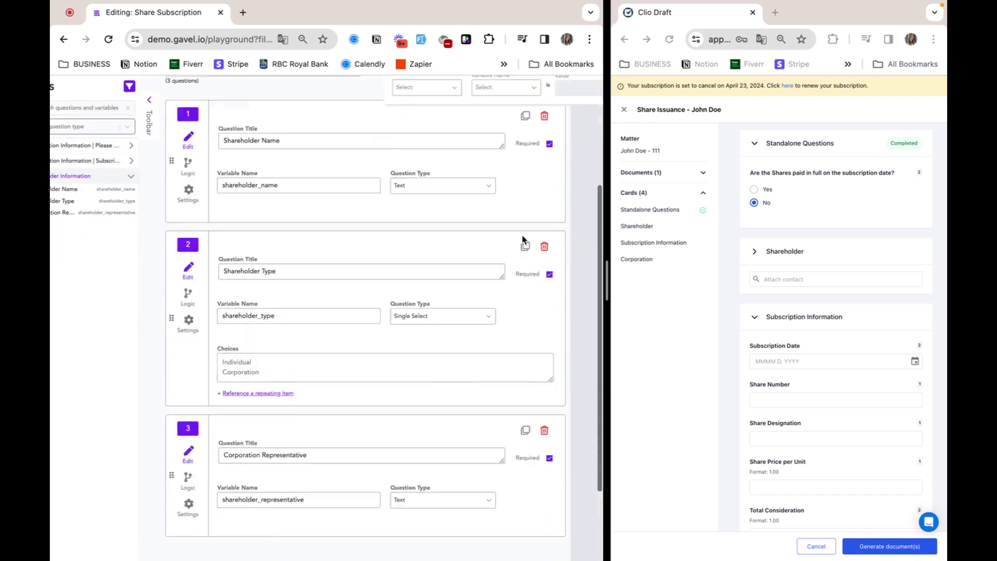
left_click(188, 395)
left_click(271, 382)
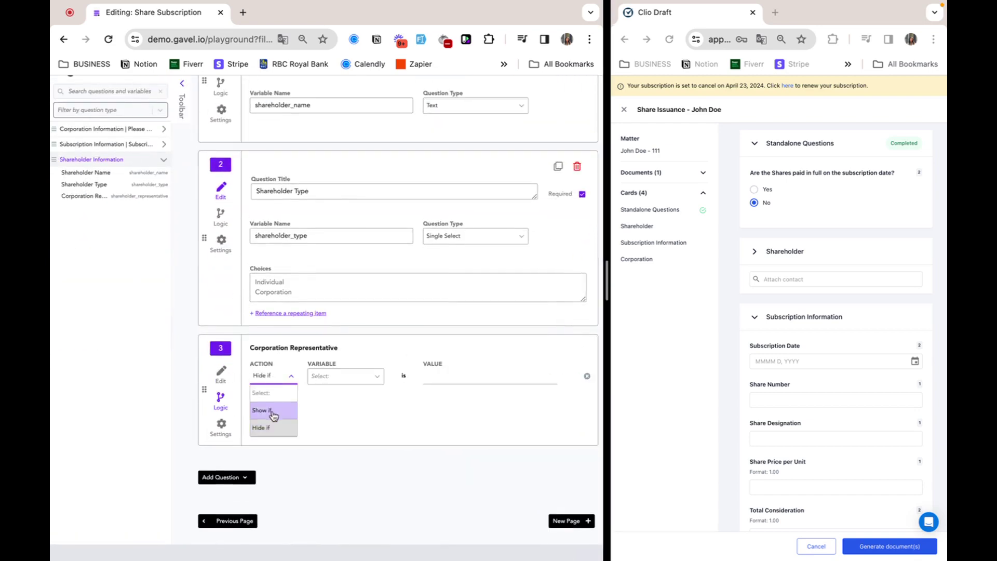
left_click(262, 410)
left_click(330, 382)
type("shareholder")
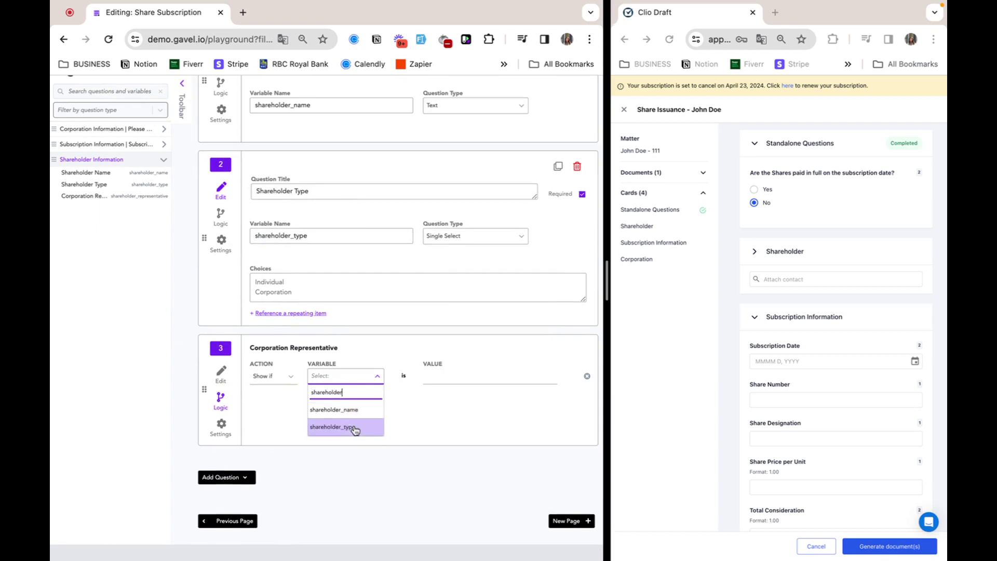
left_click(344, 427)
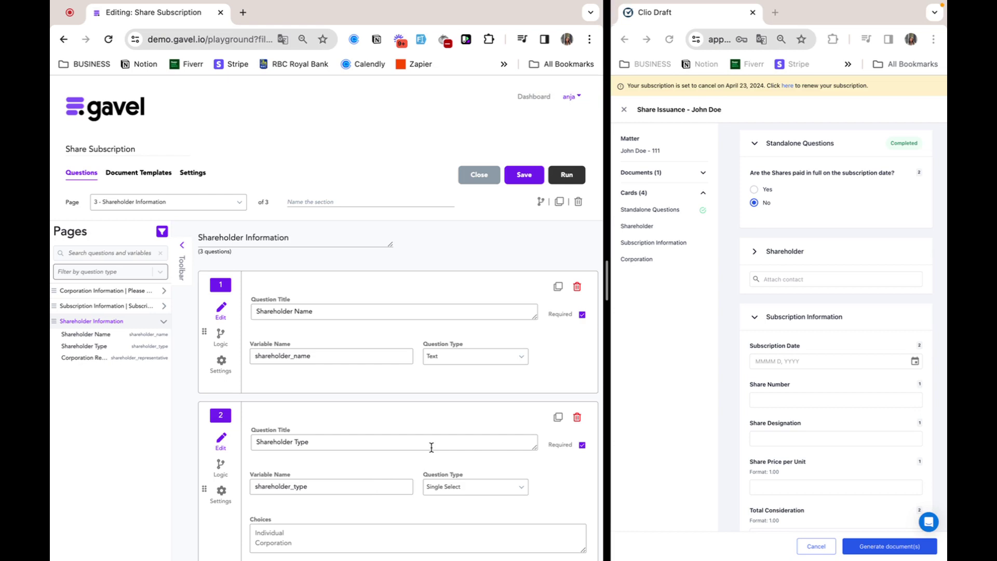
left_click(571, 179)
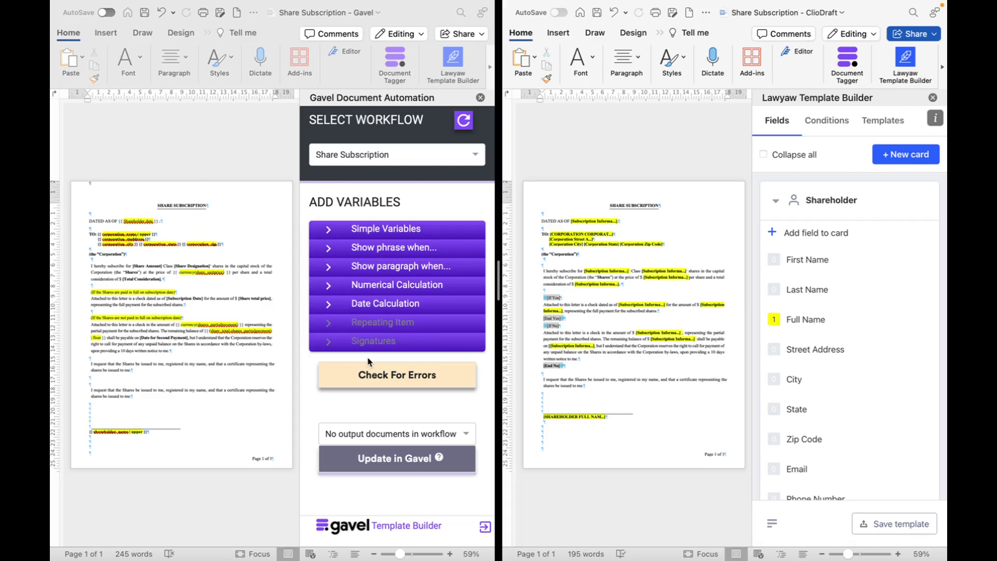
- Pick corporation_name as a simple variable, keeping the Standard format
left_click(385, 229)
left_click(379, 261)
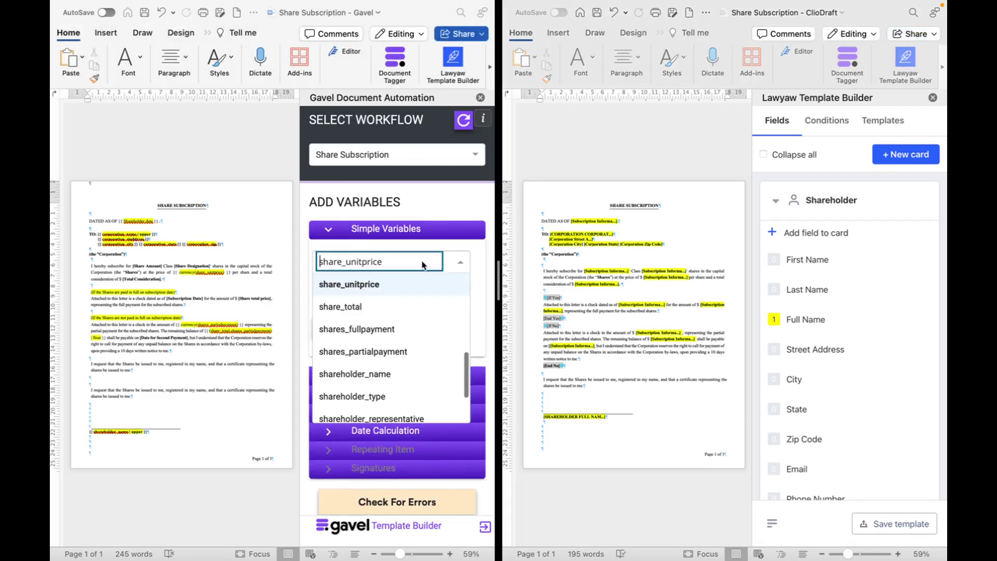
type("co")
left_click(422, 289)
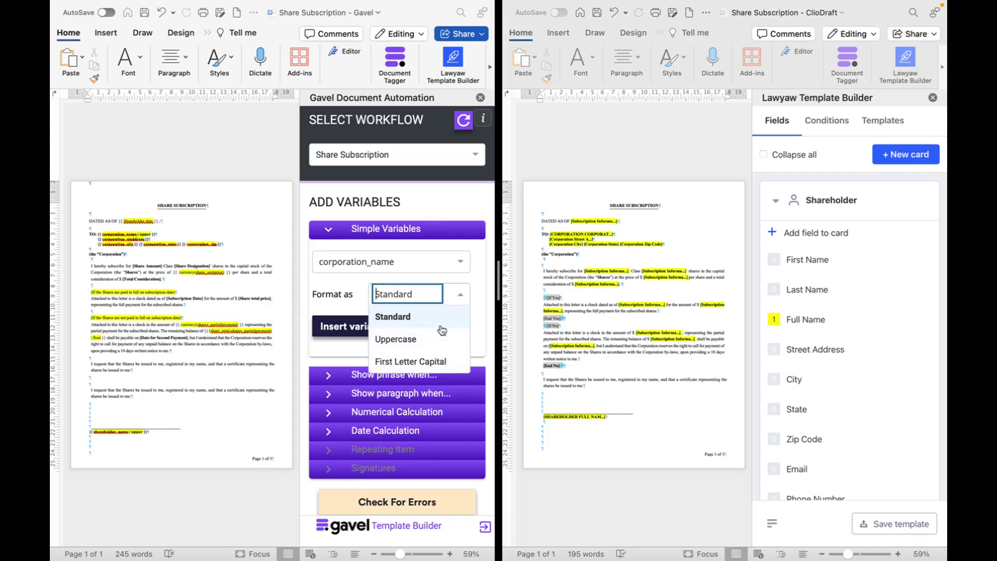
left_click(460, 295)
- Switch the simple variable to share_unitprice, formatted as a Number
left_click(379, 261)
type("uni")
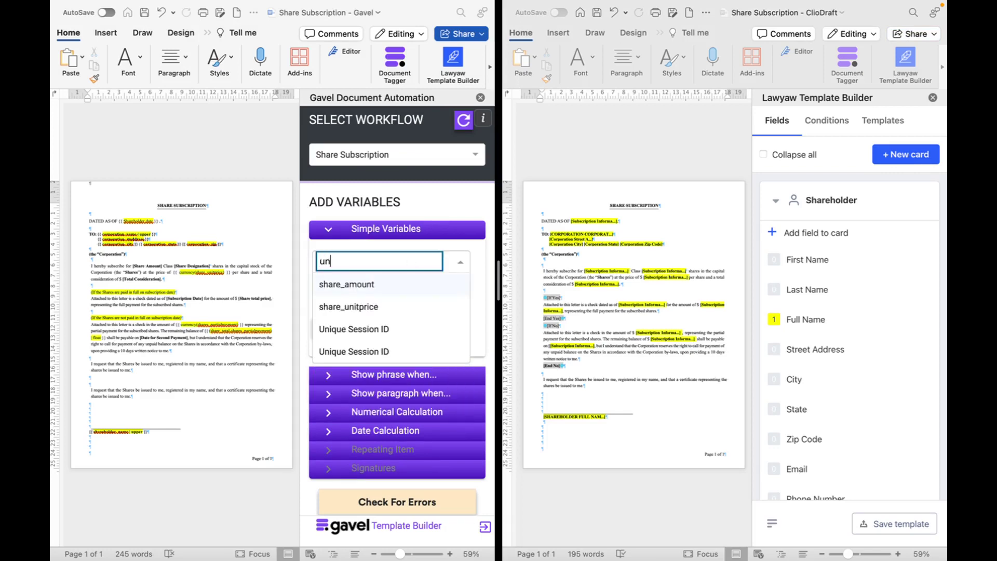
left_click(375, 284)
left_click(452, 292)
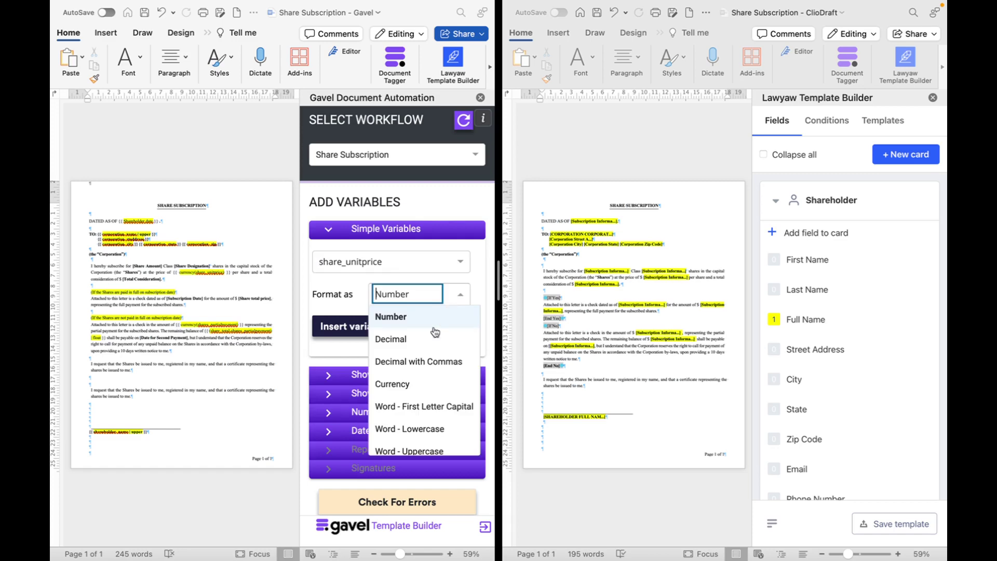
scroll(427, 375, "down", 1)
scroll(428, 375, "up", 2)
left_click(461, 294)
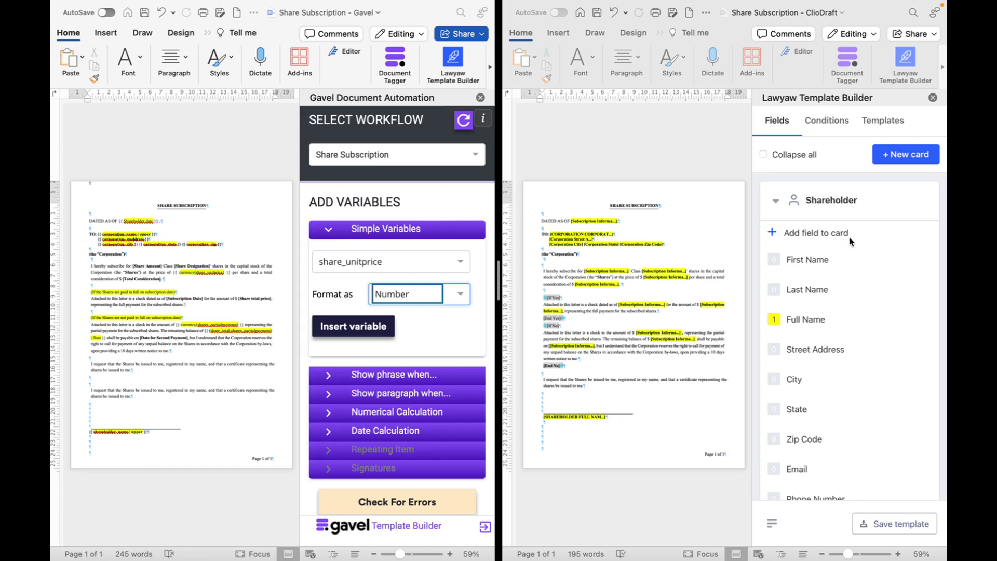
left_click(375, 431)
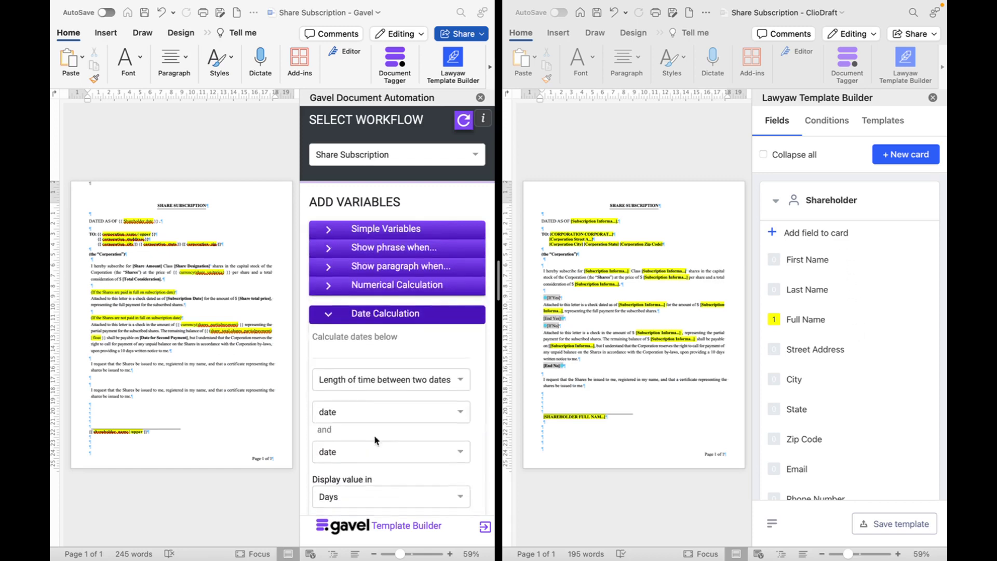
- Expand the Numerical Calculation options to review them, then collapse them again
left_click(409, 285)
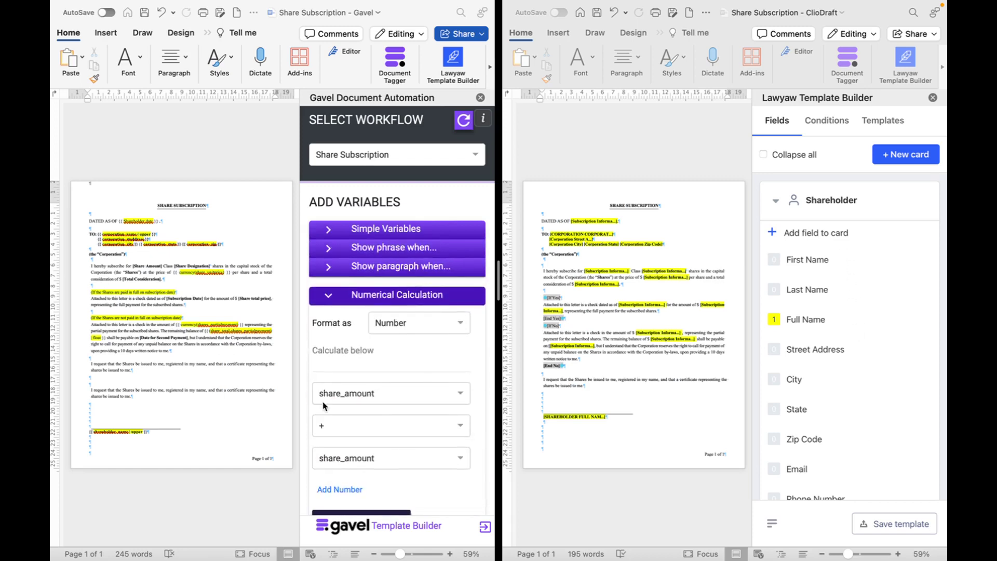
scroll(328, 400, "down", 3)
scroll(329, 397, "up", 3)
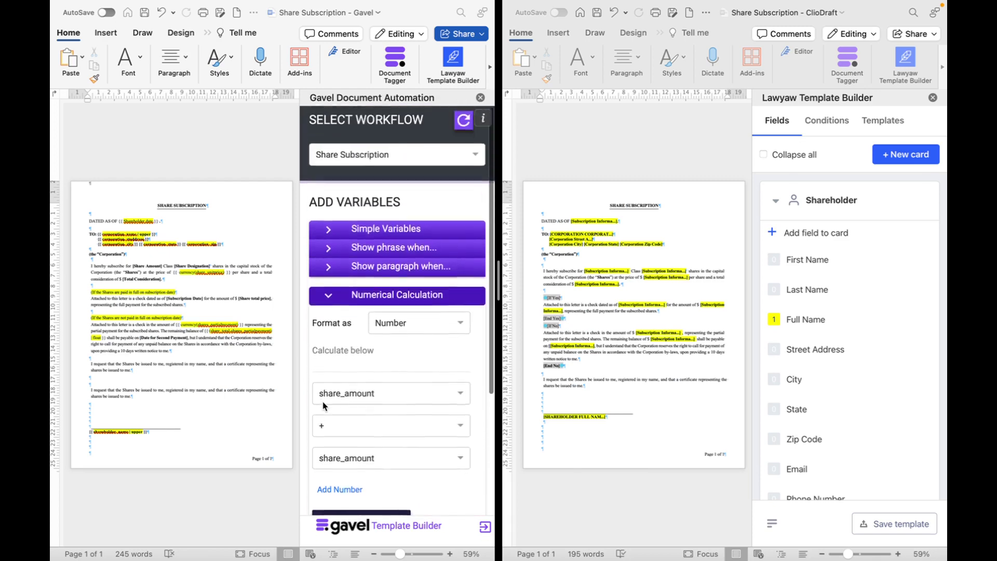
left_click(361, 295)
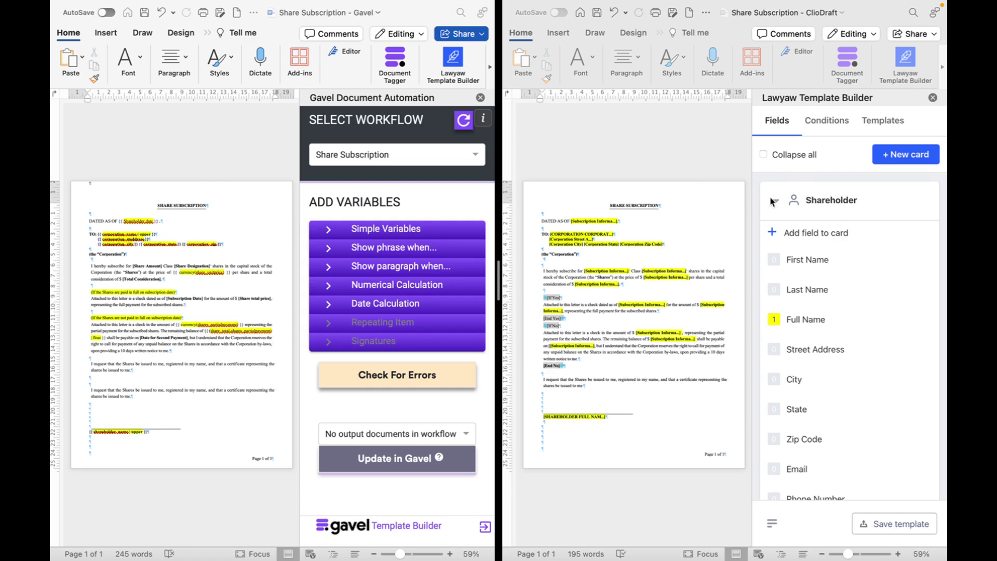
- Join two corporation_state Arkansas show-phrase conditions with or, then view Lawyaw's Conditions tab
left_click(394, 248)
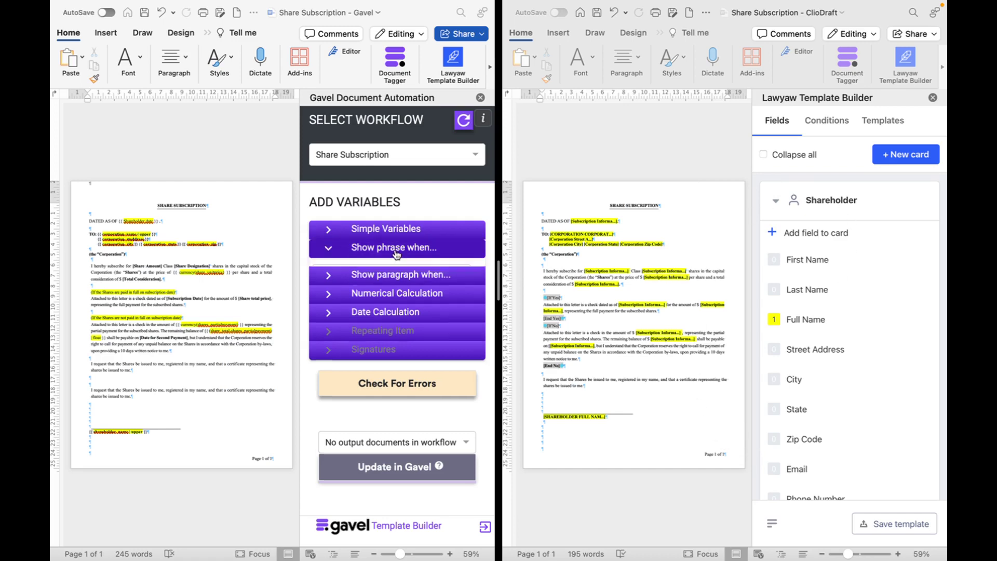
left_click(342, 378)
scroll(362, 384, "down", 3)
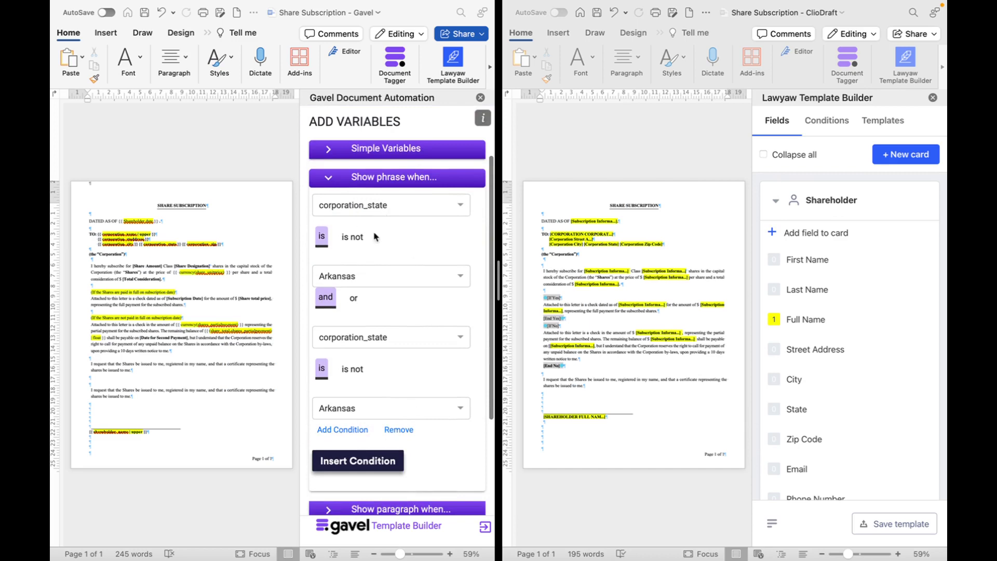
left_click(353, 300)
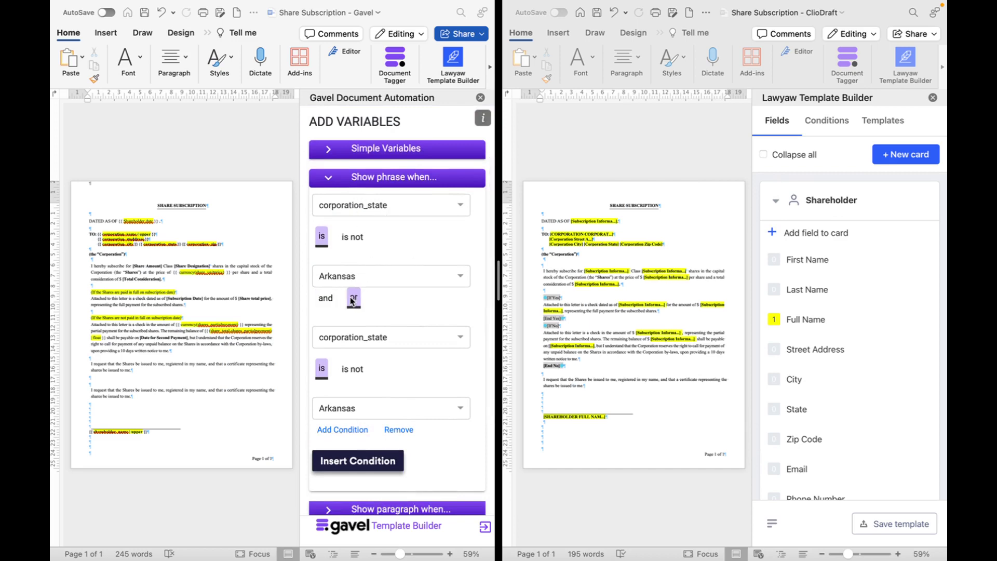
left_click(827, 120)
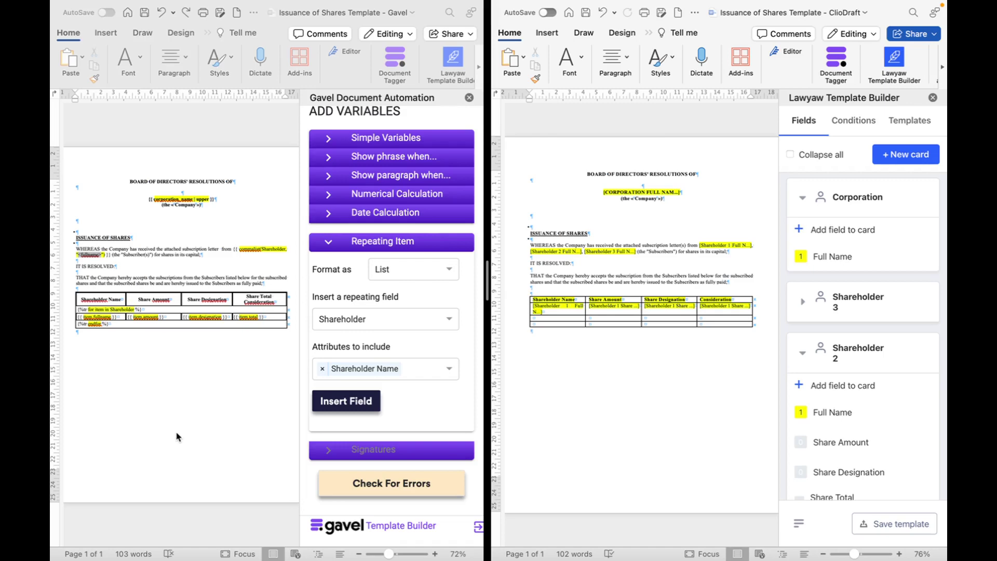
- In the Gavel template, set a repeating Shareholder list including Shareholder Name below the table
left_click(245, 468)
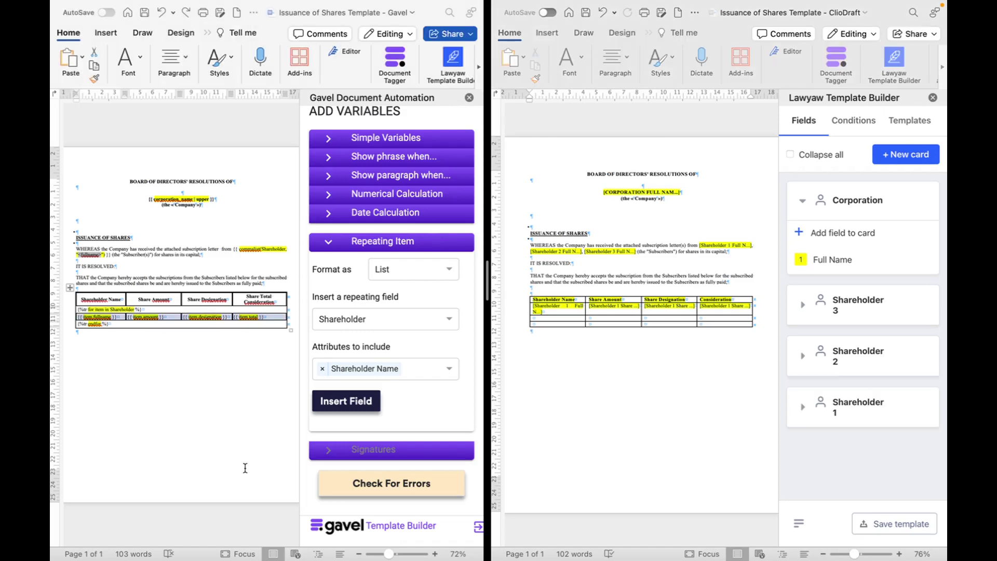
left_click(225, 433)
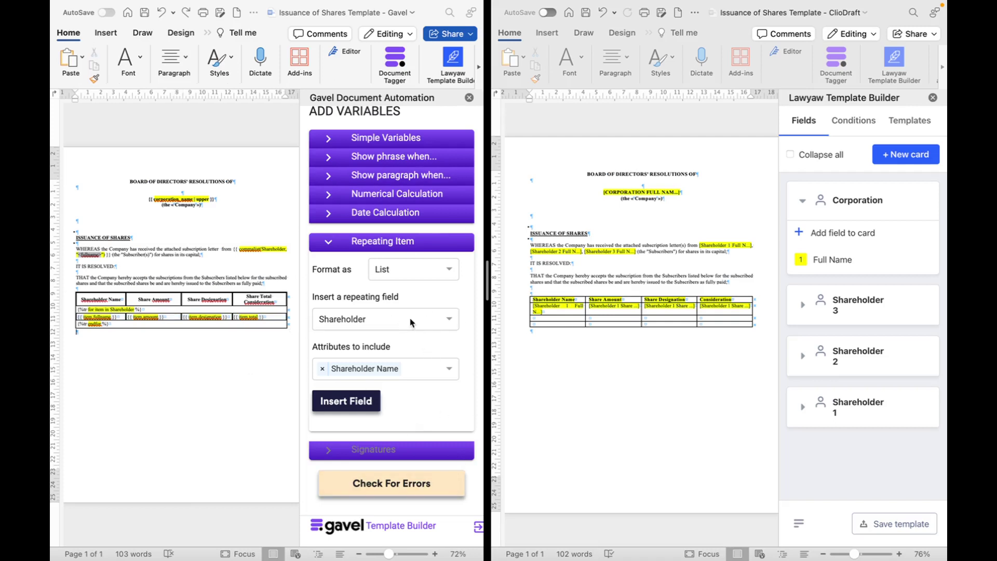
left_click(398, 330)
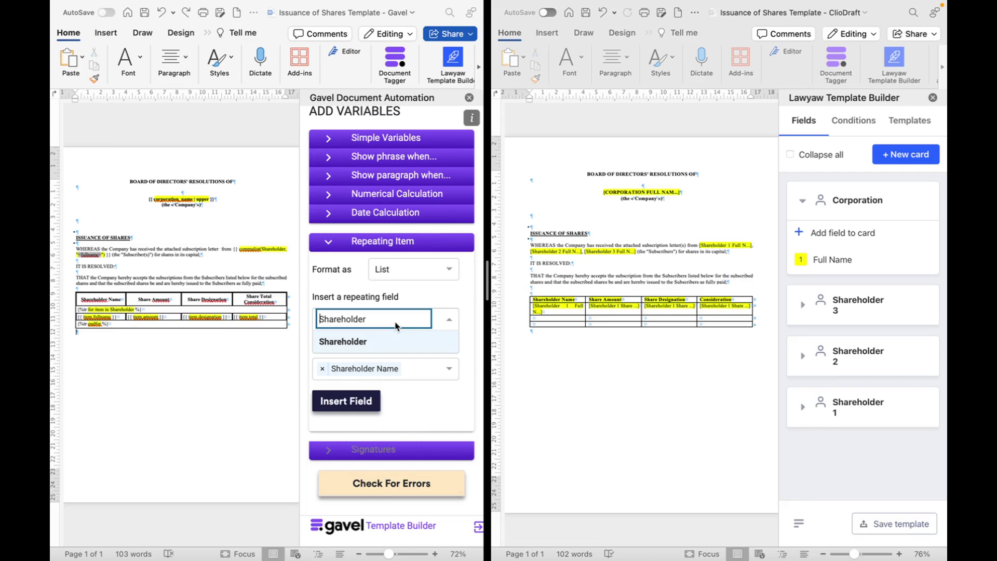
left_click(464, 370)
left_click(410, 370)
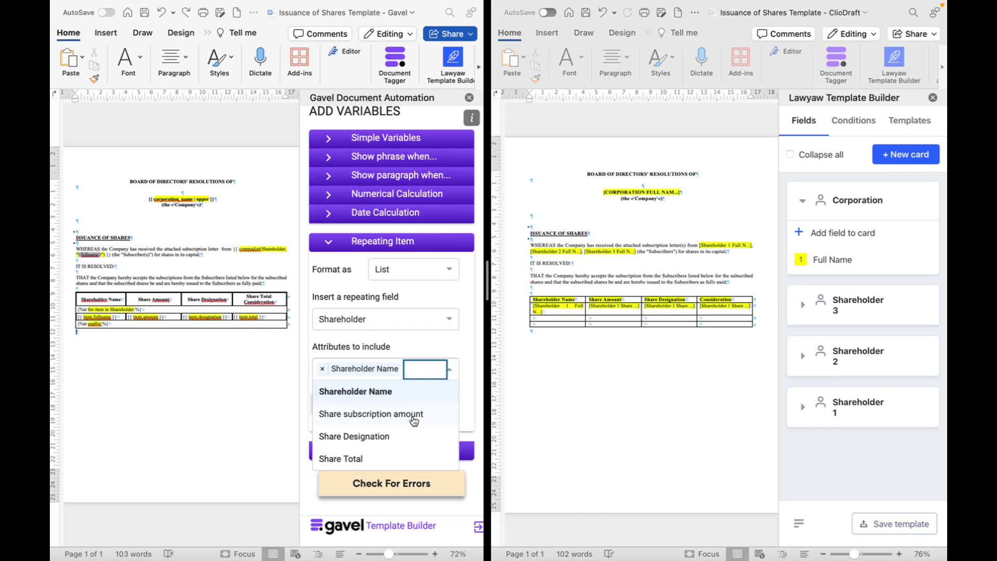
left_click(464, 395)
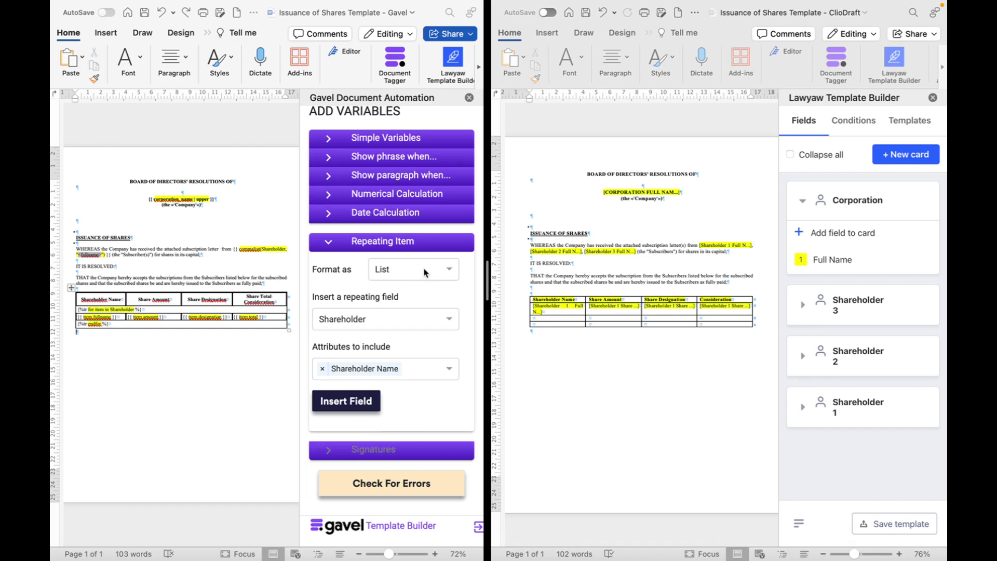
left_click(807, 214)
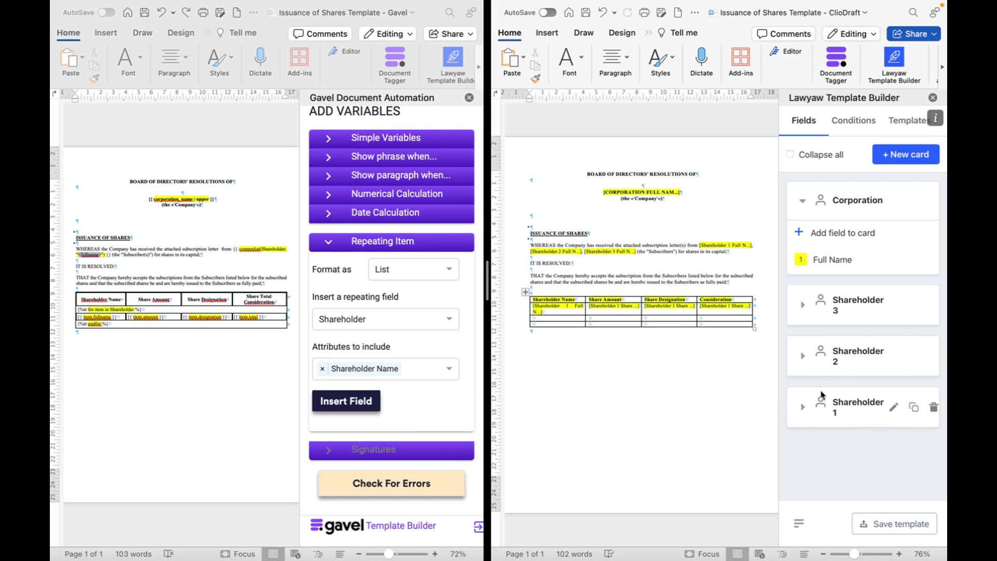
- Expand the Shareholder 1 card to review its fields, then select and deselect the table's last row
left_click(802, 407)
scroll(832, 389, "down", 5)
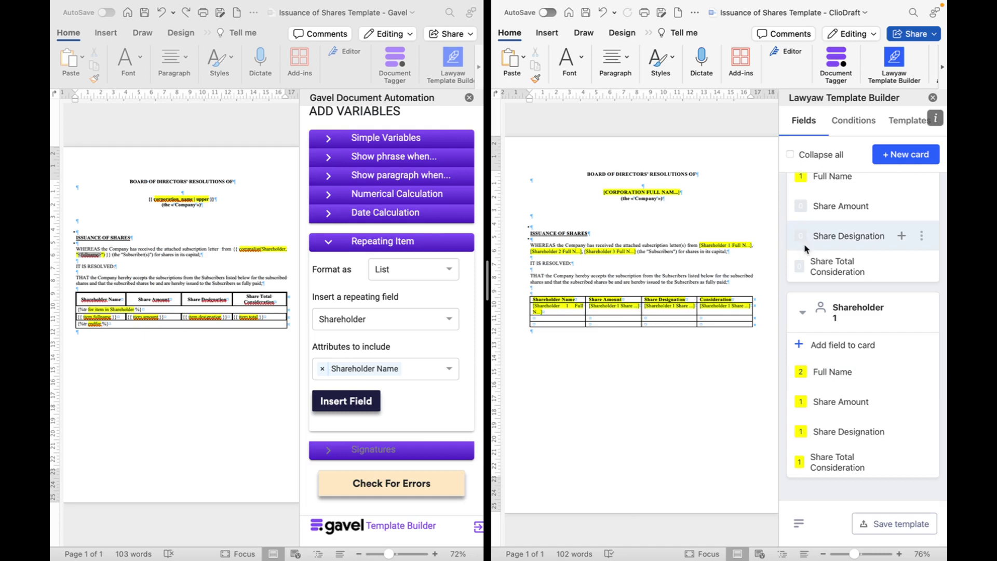
scroll(807, 282, "up", 5)
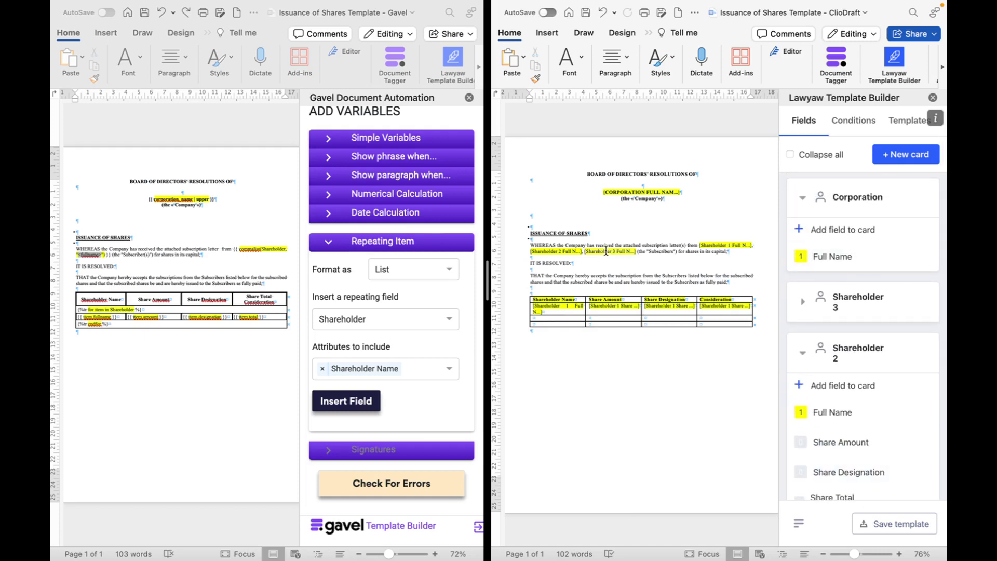
left_click_drag(547, 323, 706, 329)
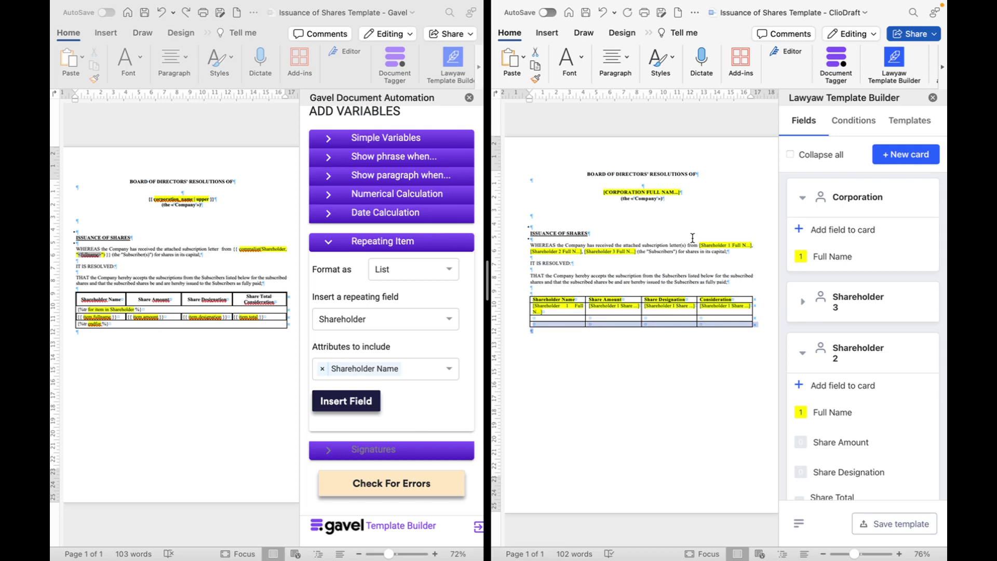
left_click(686, 357)
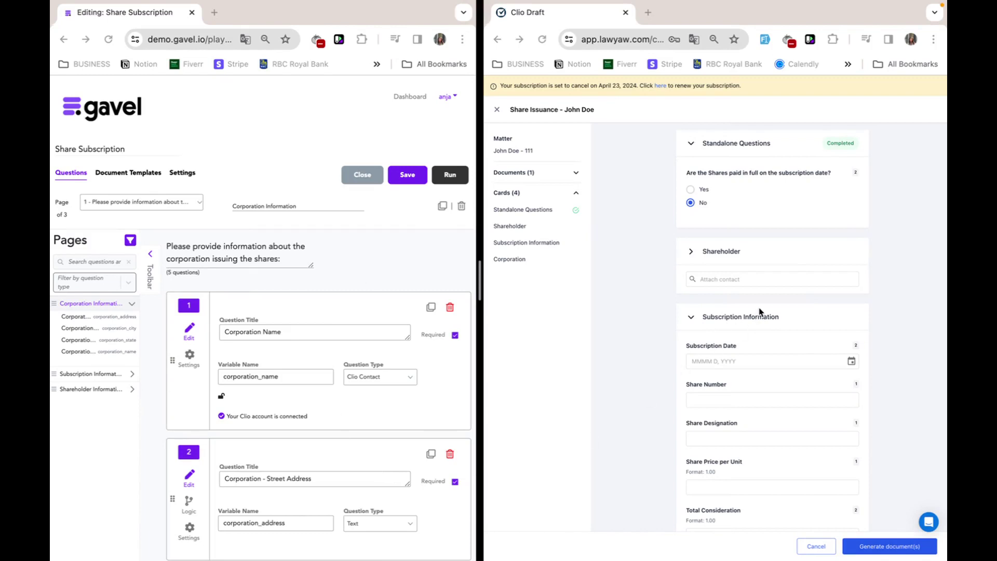
- Attach an existing contact as Clio Draft's shareholder, and make Gavel's Corporation Name a Clio Matter question
left_click(742, 282)
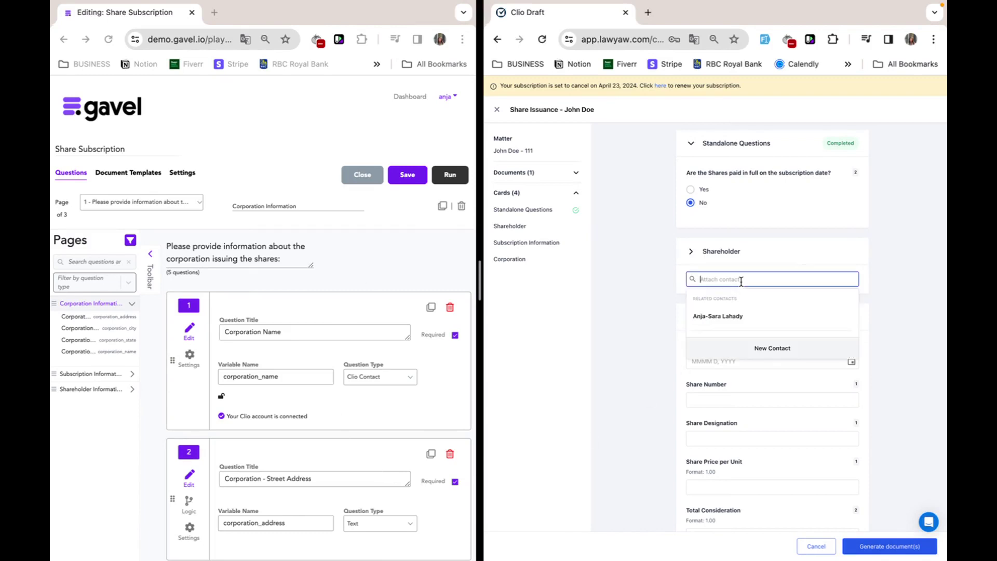
left_click(744, 316)
left_click(386, 379)
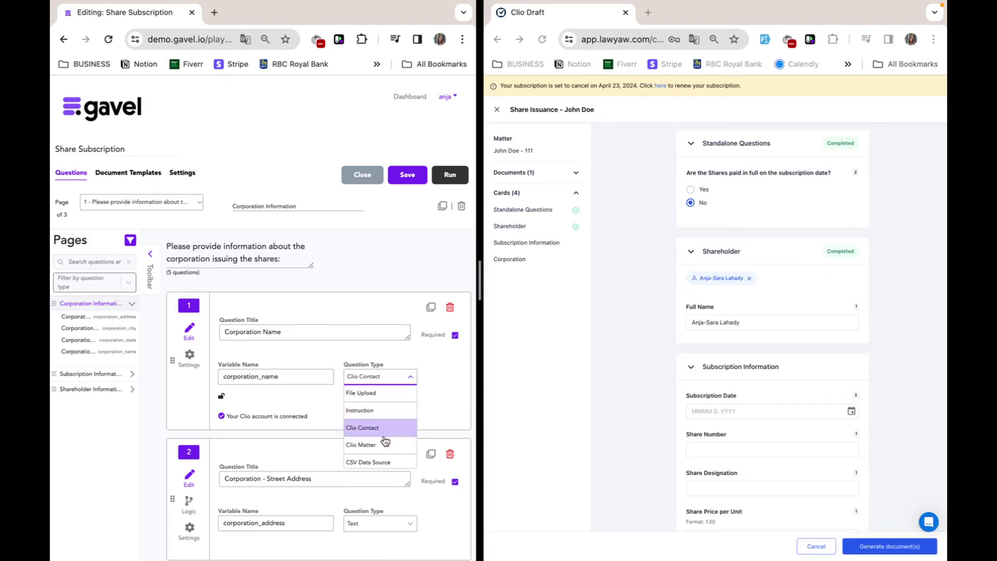
left_click(387, 461)
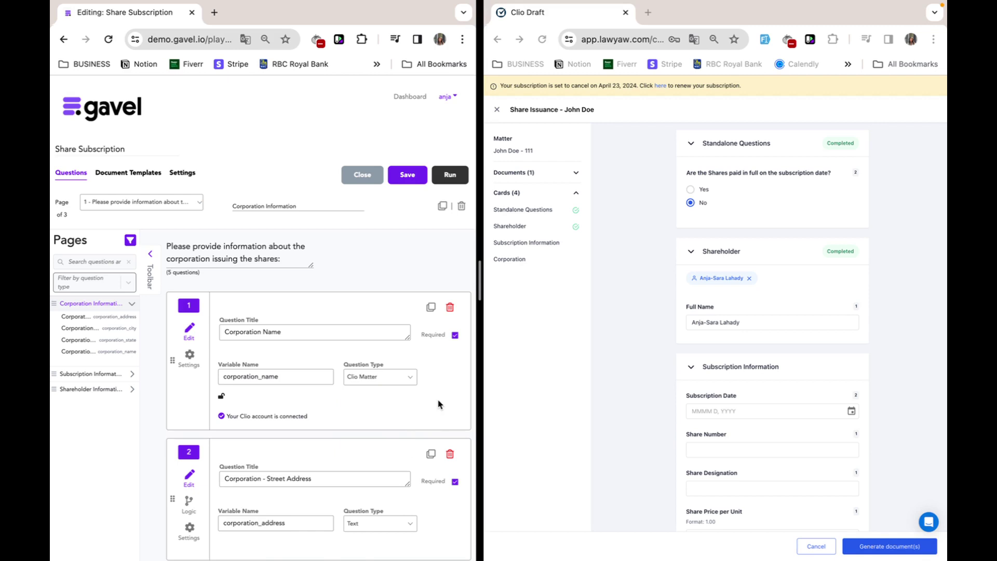
left_click(409, 378)
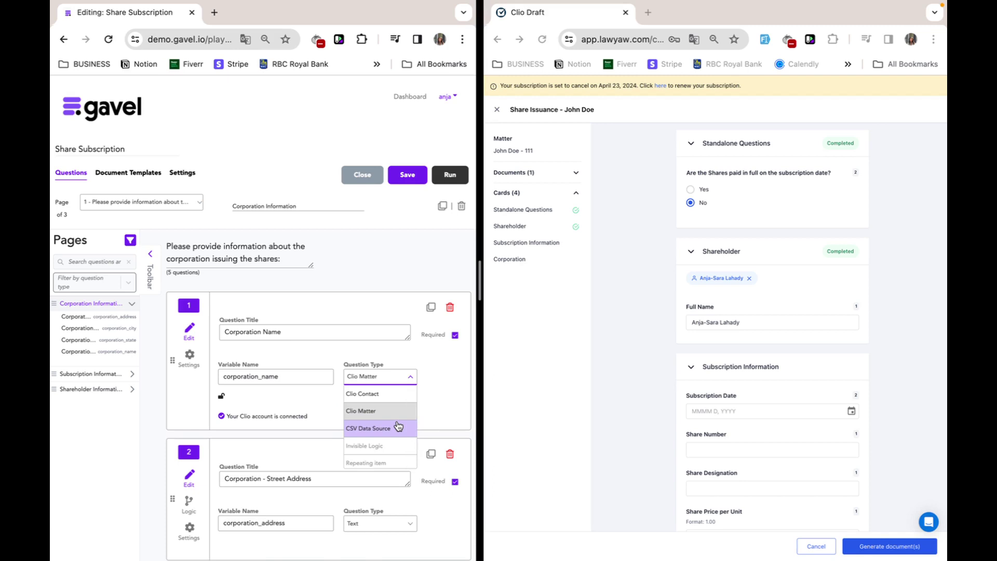
left_click(380, 266)
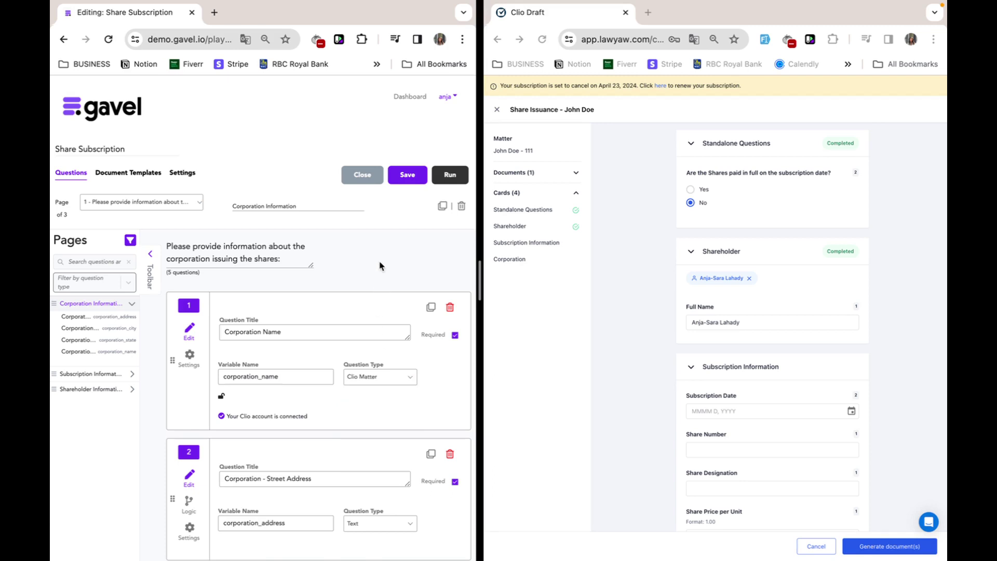